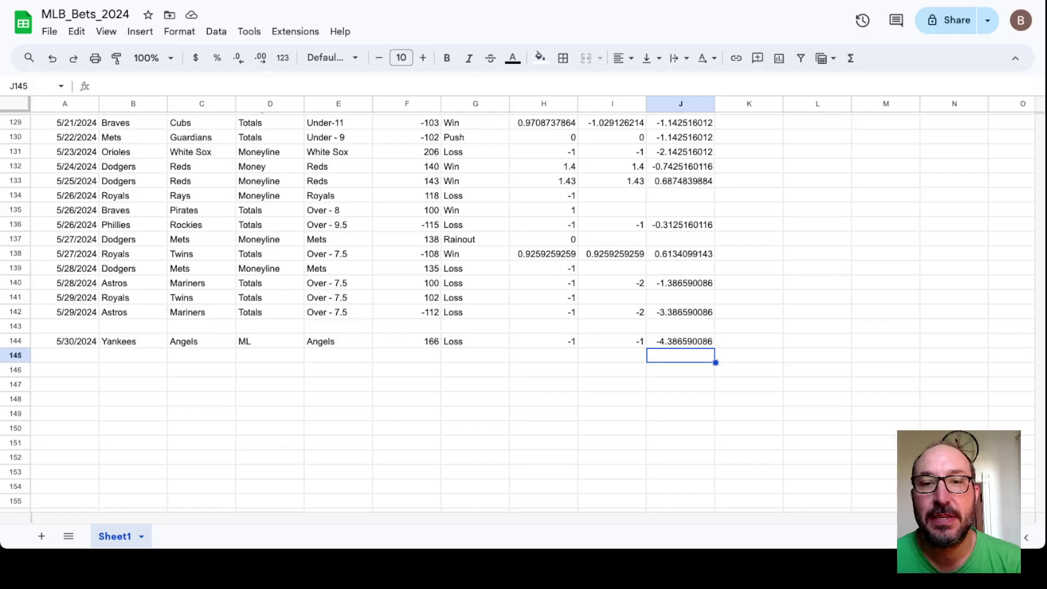
Review the latest bet results and running totals in the MLB_Bets_2024 and MLB_Bets_Extra spreadsheets.
{"action": "scroll", "coordinate": [523, 311], "scroll_direction": "down", "scroll_amount": 1}
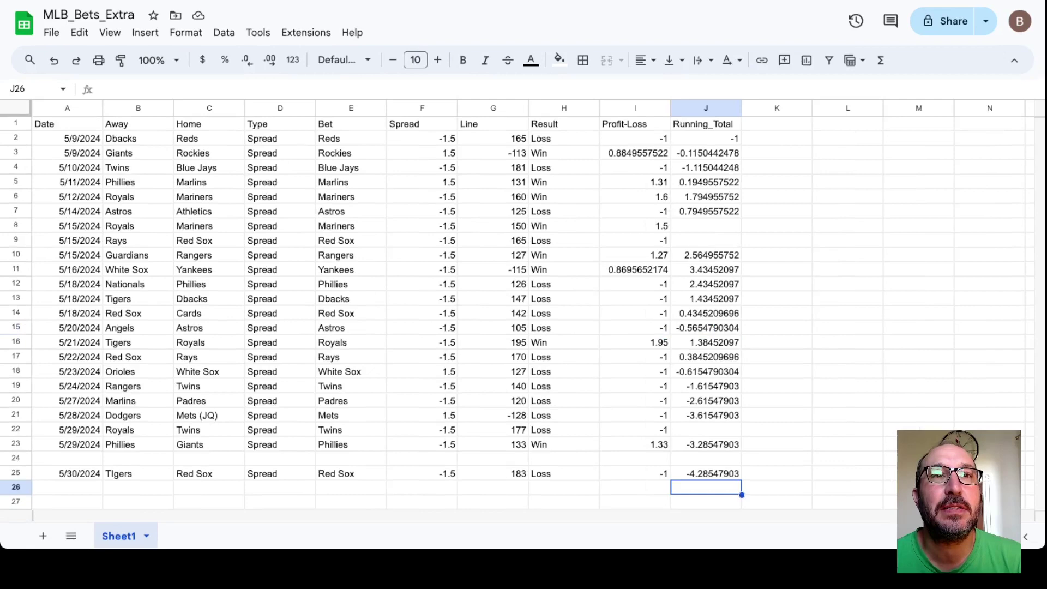
{"action": "scroll", "coordinate": [523, 314], "scroll_direction": "down", "scroll_amount": 2}
{"action": "scroll", "coordinate": [523, 314], "scroll_direction": "down", "scroll_amount": 1}
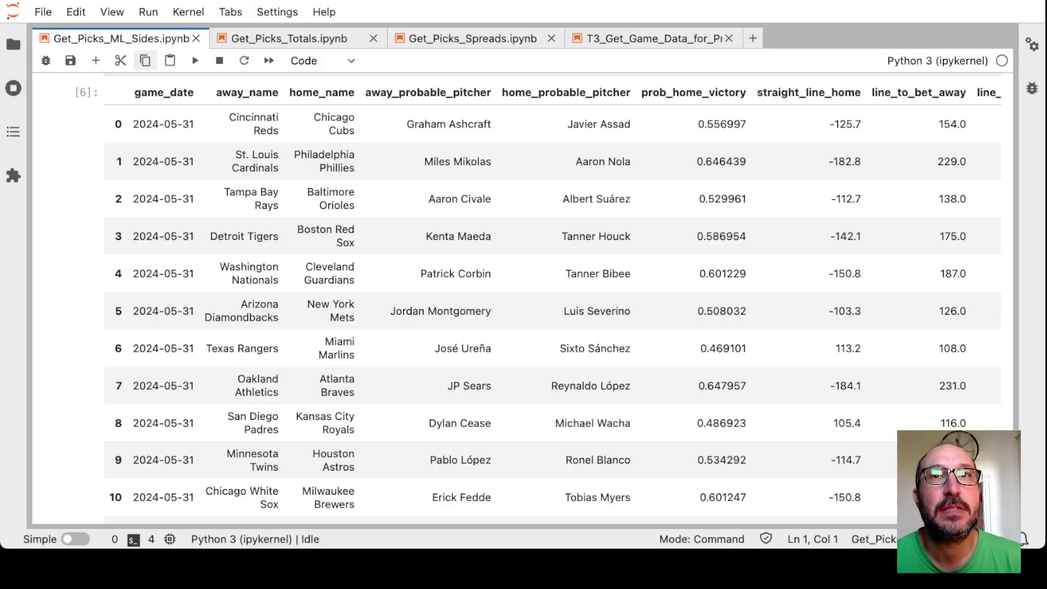
Examine the 2024-05-31 game predictions and betting lines in the Get_Picks_ML_Sides notebook, down to the filtered away-team picks.
{"action": "scroll", "coordinate": [561, 298], "scroll_direction": "right", "scroll_amount": 2}
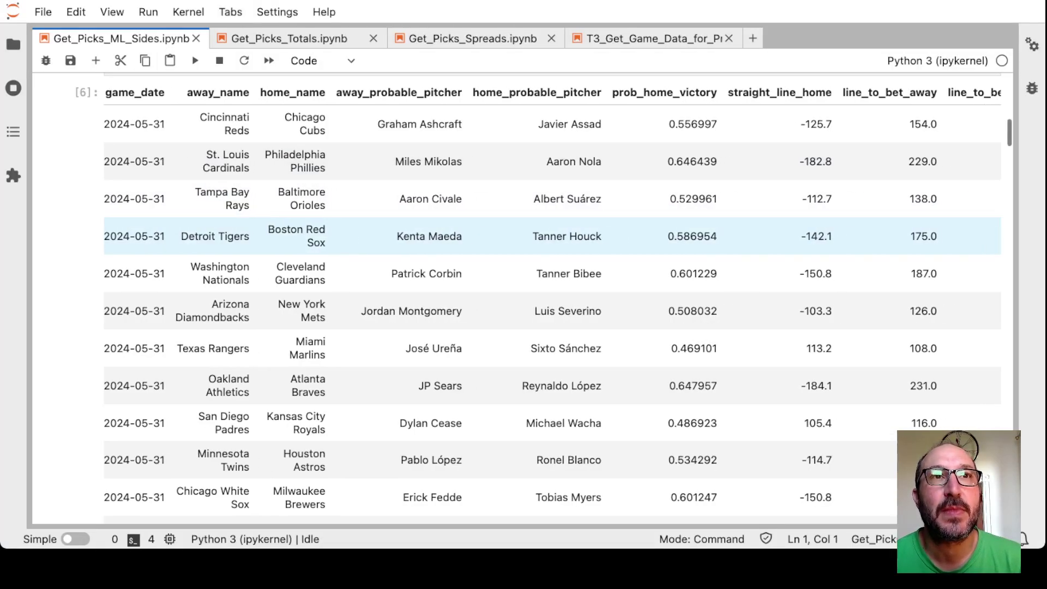
{"action": "scroll", "coordinate": [553, 298], "scroll_direction": "right", "scroll_amount": 3}
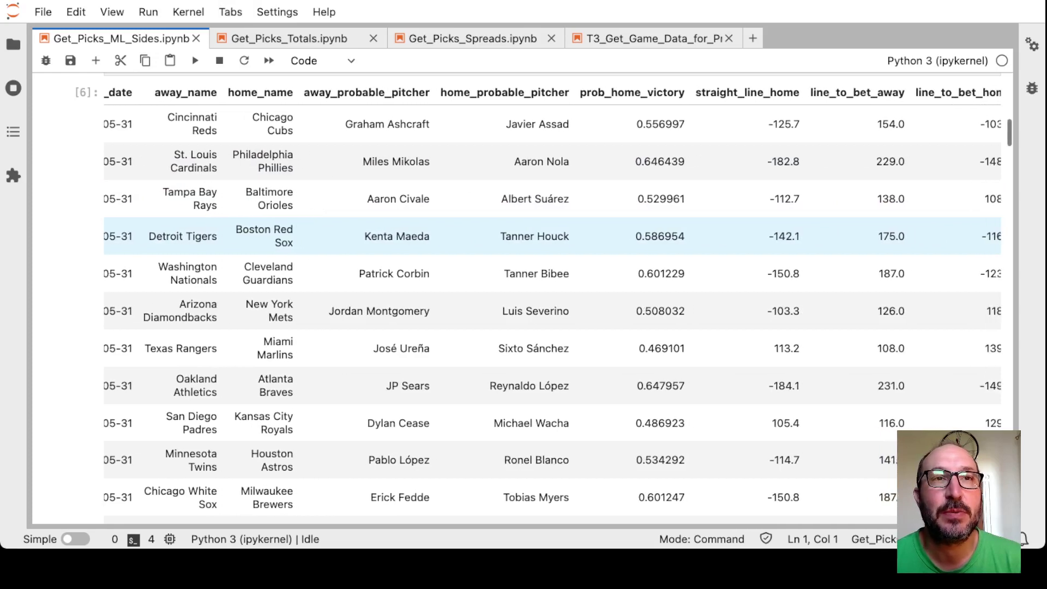
{"action": "scroll", "coordinate": [553, 298], "scroll_direction": "right", "scroll_amount": 1}
{"action": "scroll", "coordinate": [553, 298], "scroll_direction": "down", "scroll_amount": 2}
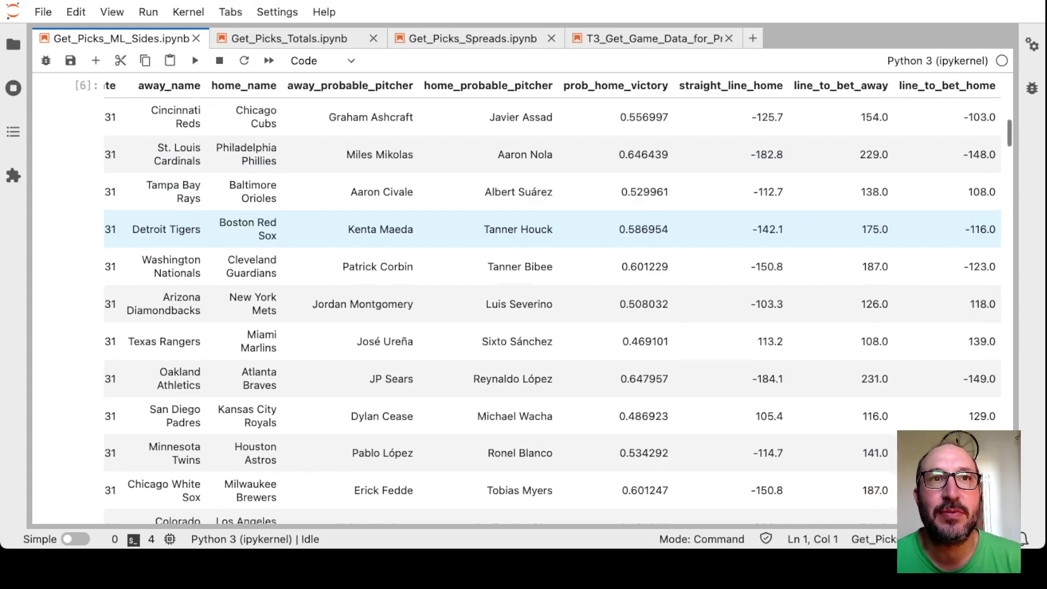
{"action": "scroll", "coordinate": [553, 202], "scroll_direction": "down", "scroll_amount": 10}
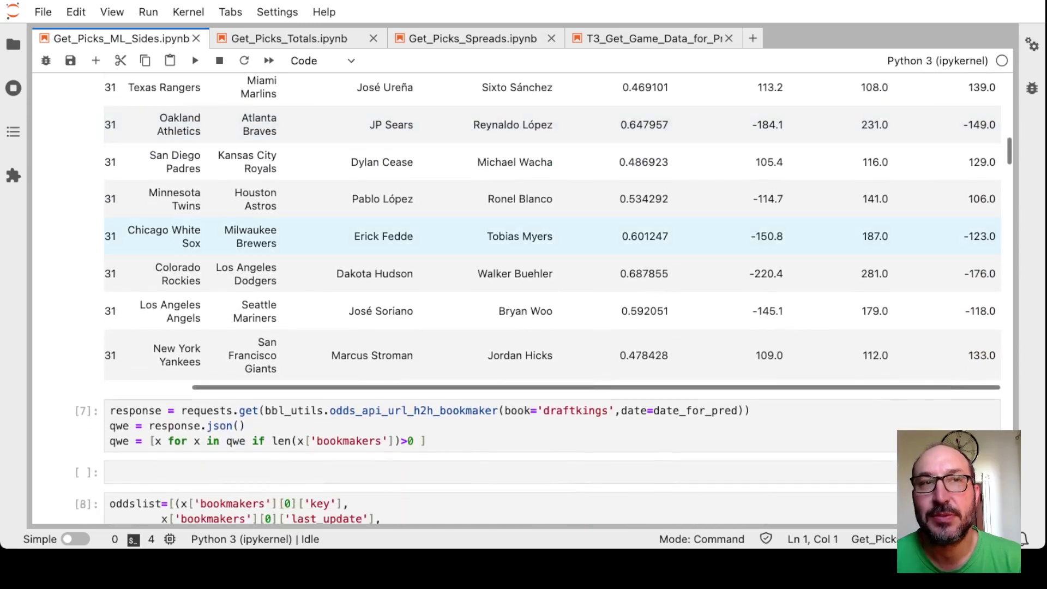
{"action": "scroll", "coordinate": [553, 240], "scroll_direction": "down", "scroll_amount": 20}
{"action": "scroll", "coordinate": [553, 295], "scroll_direction": "down", "scroll_amount": 20}
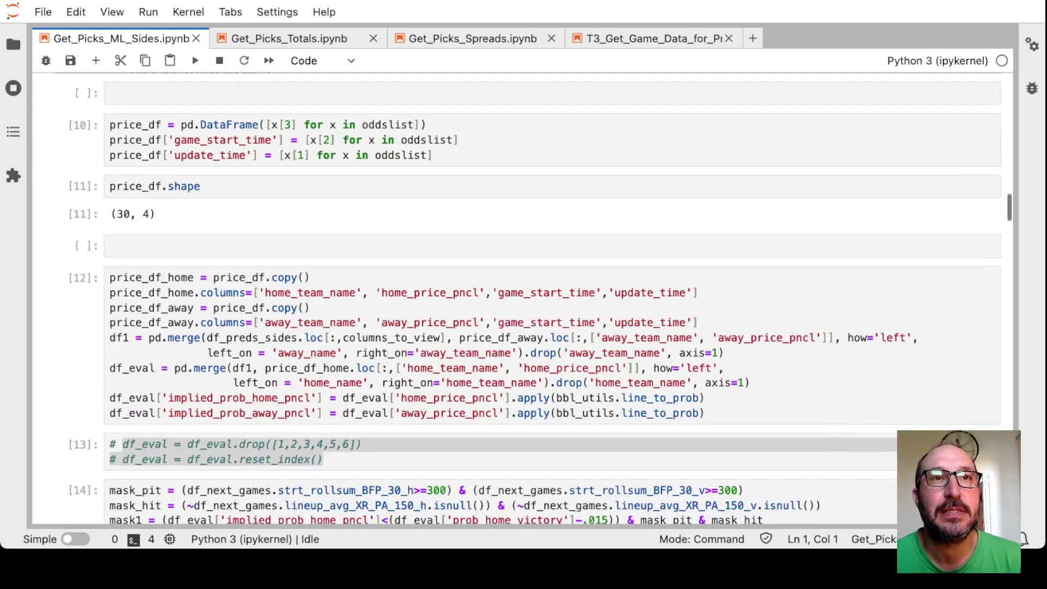
{"action": "scroll", "coordinate": [553, 294], "scroll_direction": "down", "scroll_amount": 14}
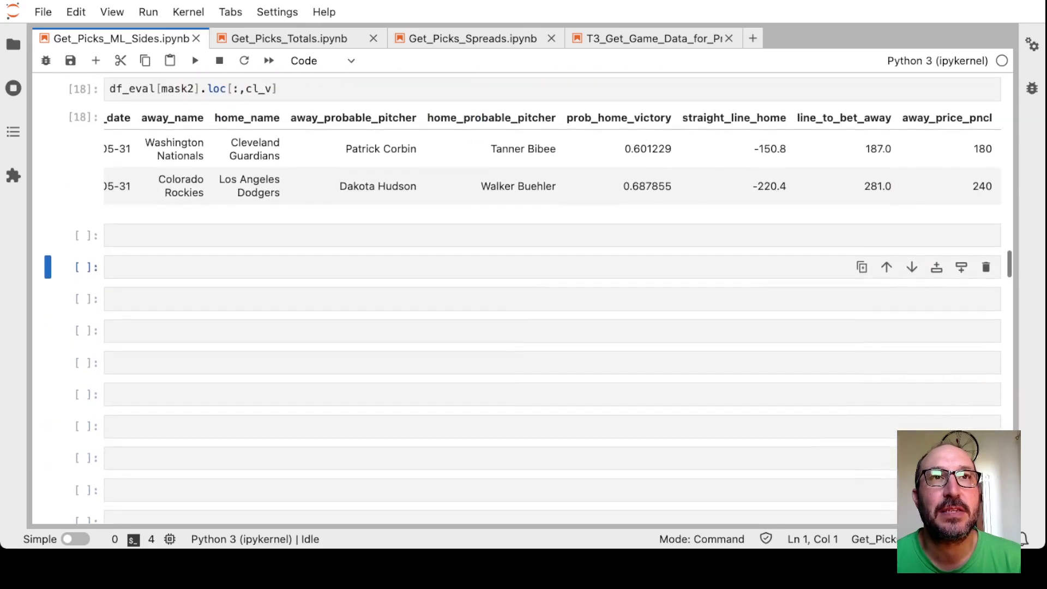
Check the Washington Nationals' away line to bet in the output of the mask2 picks.
{"action": "scroll", "coordinate": [553, 295], "scroll_direction": "up", "scroll_amount": 1}
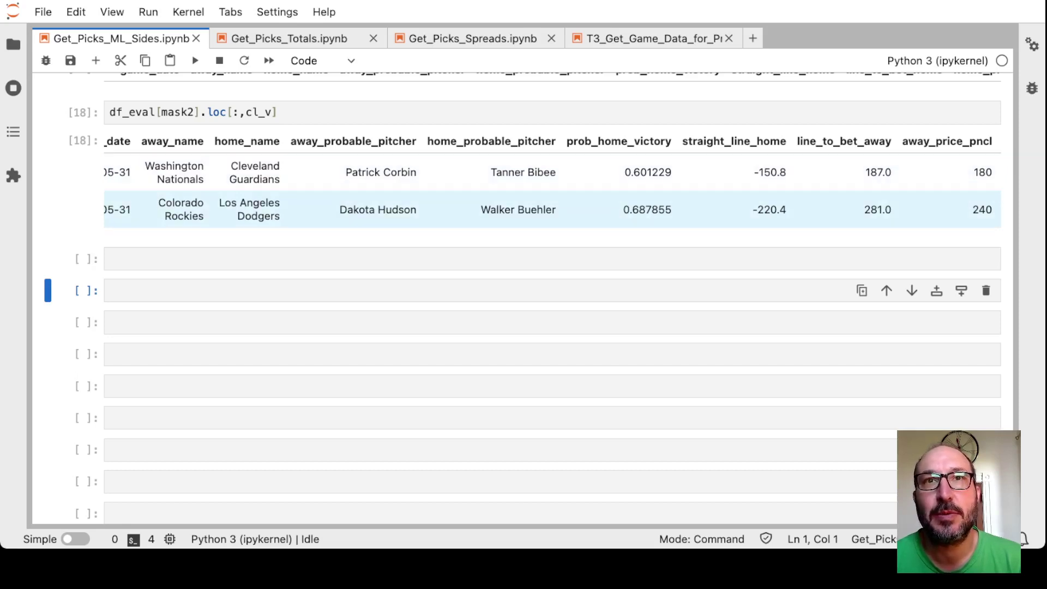
{"action": "scroll", "coordinate": [545, 209], "scroll_direction": "down", "scroll_amount": 1}
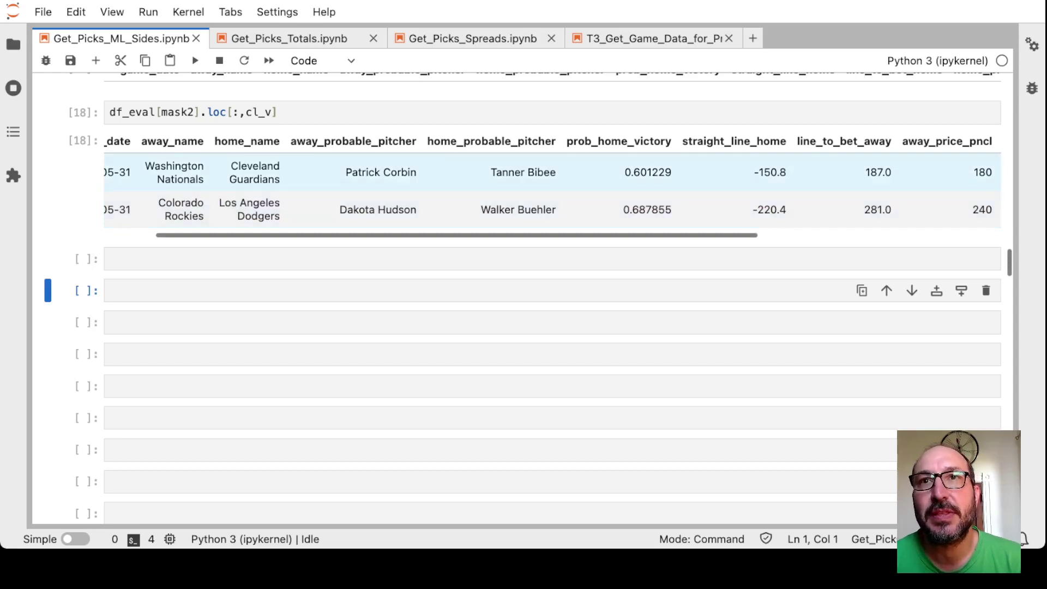
{"action": "left_click", "coordinate": [878, 172]}
{"action": "double_click", "coordinate": [878, 173]}
{"action": "left_click", "coordinate": [878, 172]}
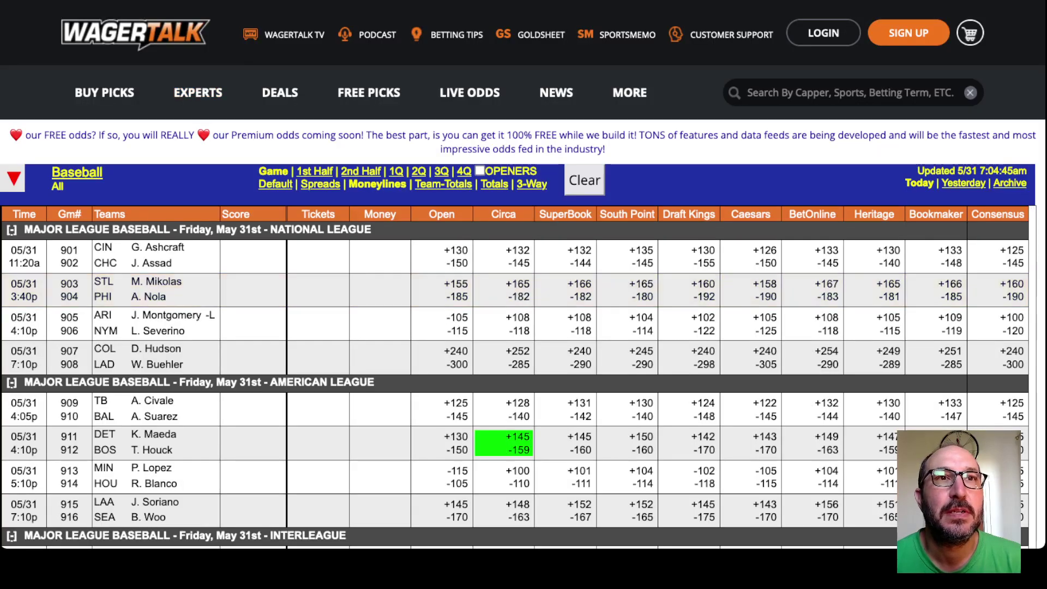
Inspect Circa's line history for the Washington at Cleveland game on the WagerTalk moneyline odds page.
{"action": "scroll", "coordinate": [515, 392], "scroll_direction": "down", "scroll_amount": 4}
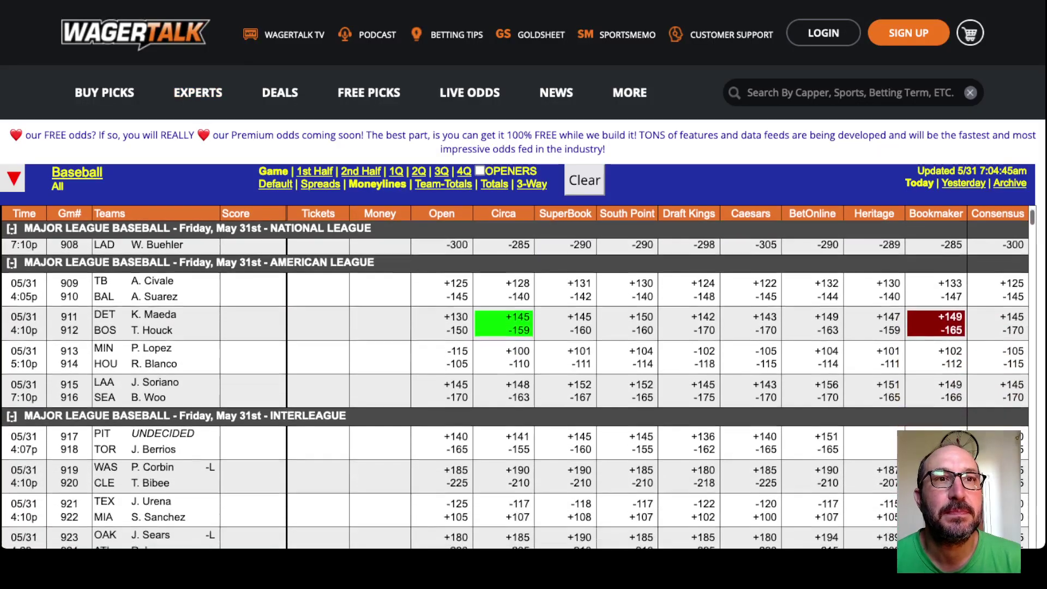
{"action": "scroll", "coordinate": [515, 380], "scroll_direction": "down", "scroll_amount": 1}
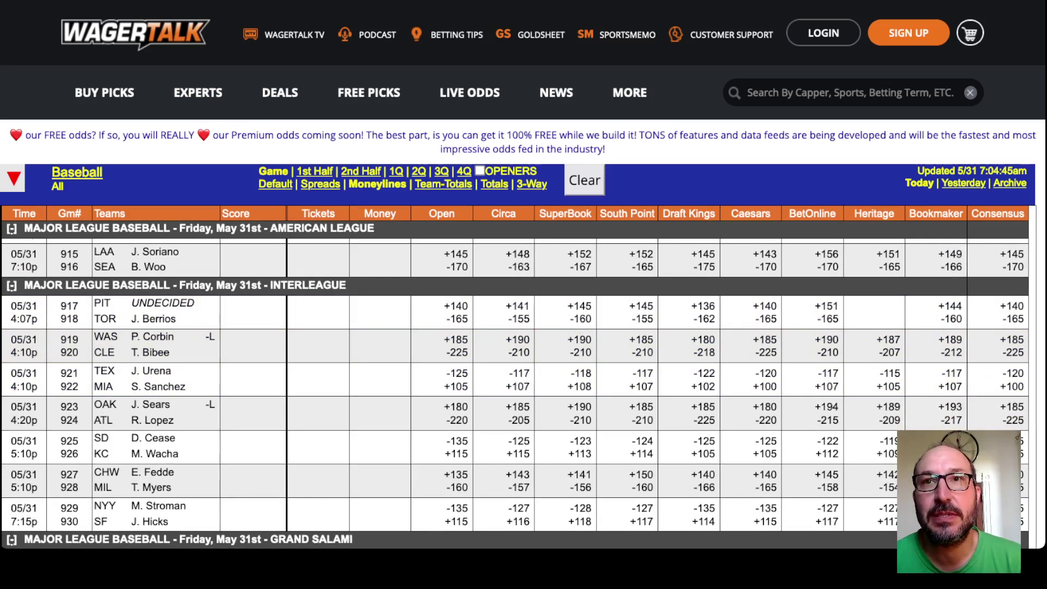
{"action": "left_click", "coordinate": [503, 345]}
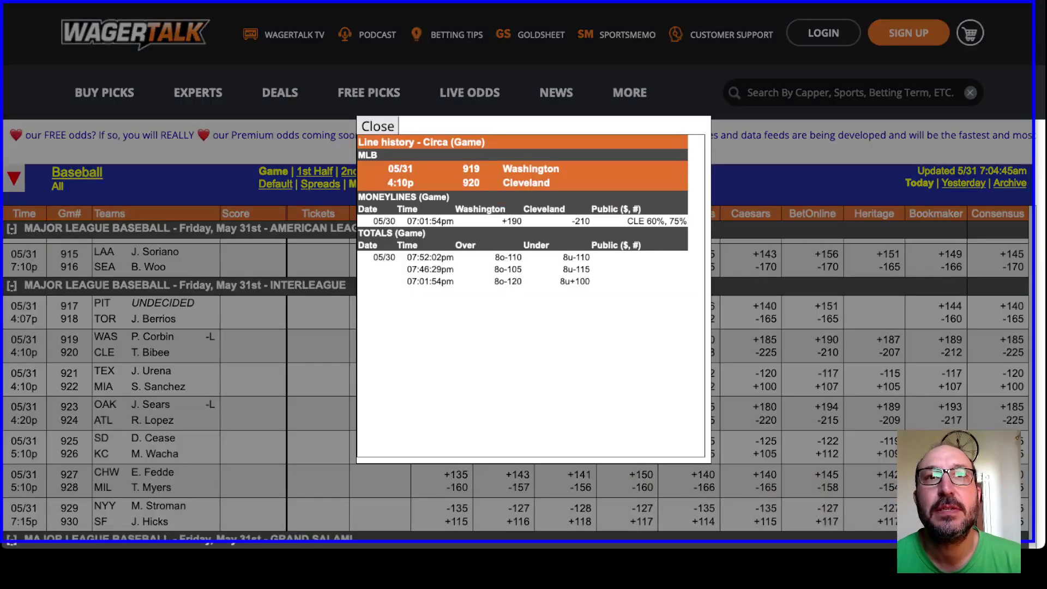
{"action": "left_click", "coordinate": [378, 126]}
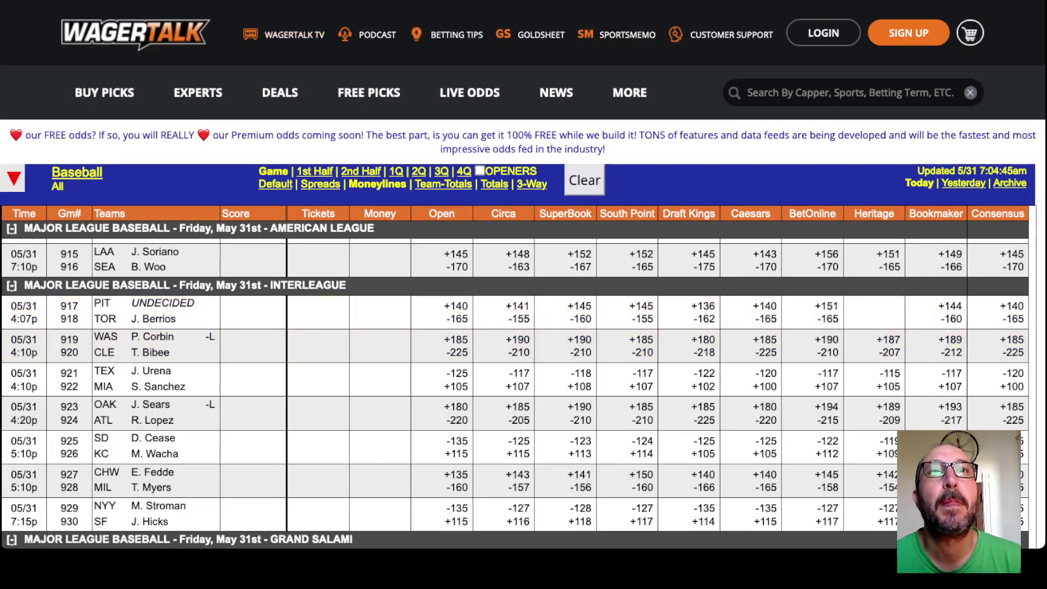
Switch to the MLB_Bets_2024 spreadsheet and record a Nationals bet at +190 in cells E146 and F146.
{"action": "key", "text": "ctrl+Tab"}
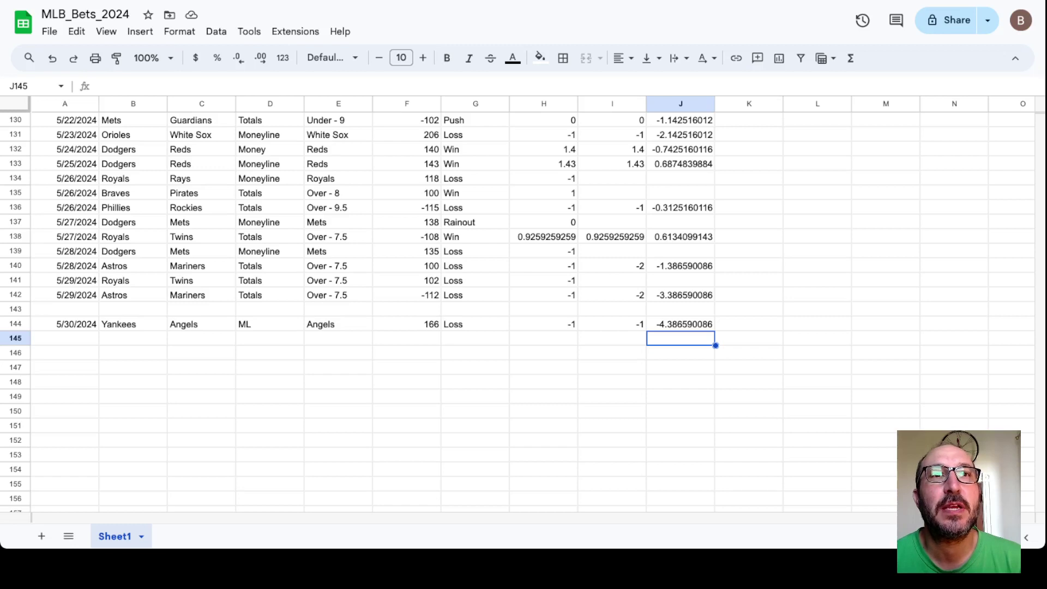
{"action": "left_click", "coordinate": [338, 352]}
{"action": "type", "text": "Nationals"}
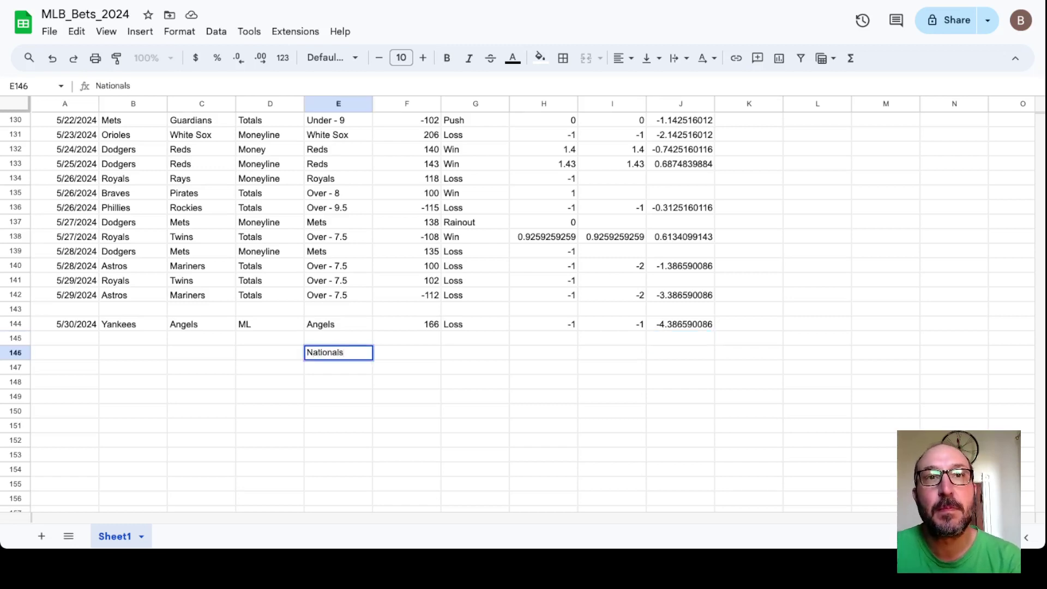
{"action": "key", "text": "Tab"}
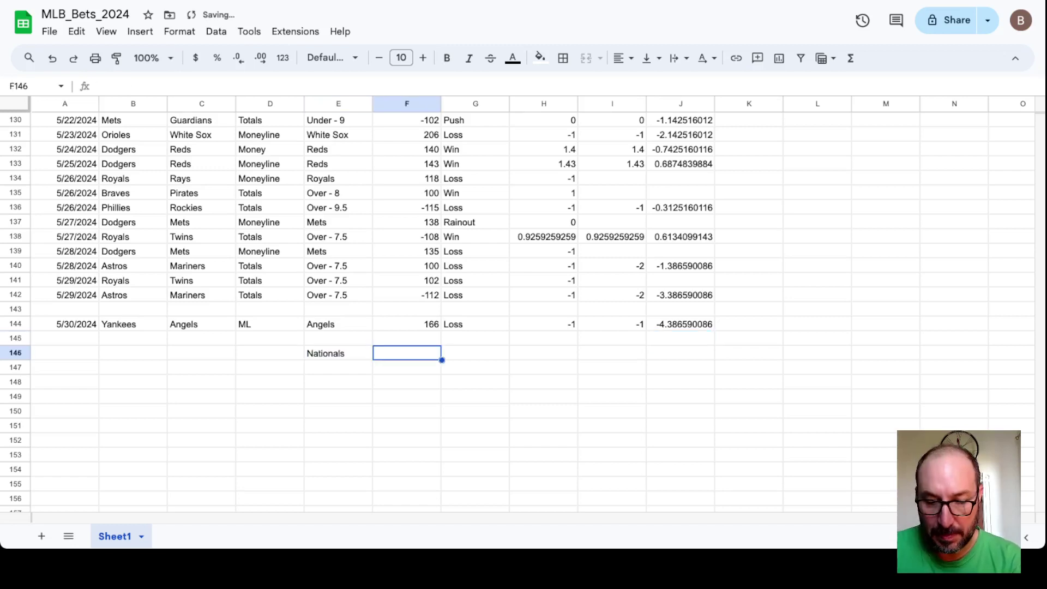
{"action": "type", "text": "+190"}
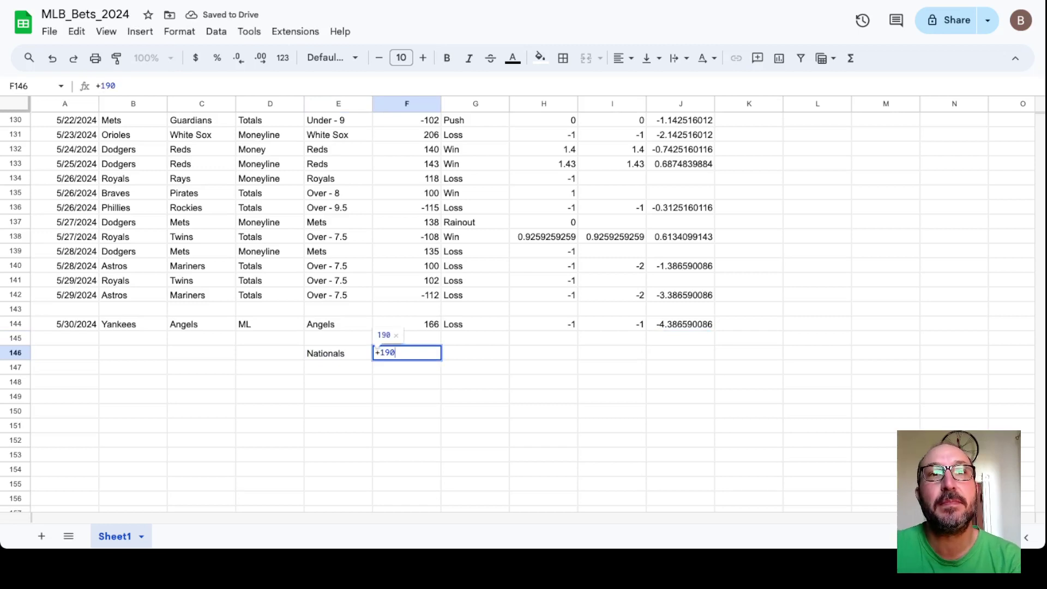
{"action": "key", "text": "Return"}
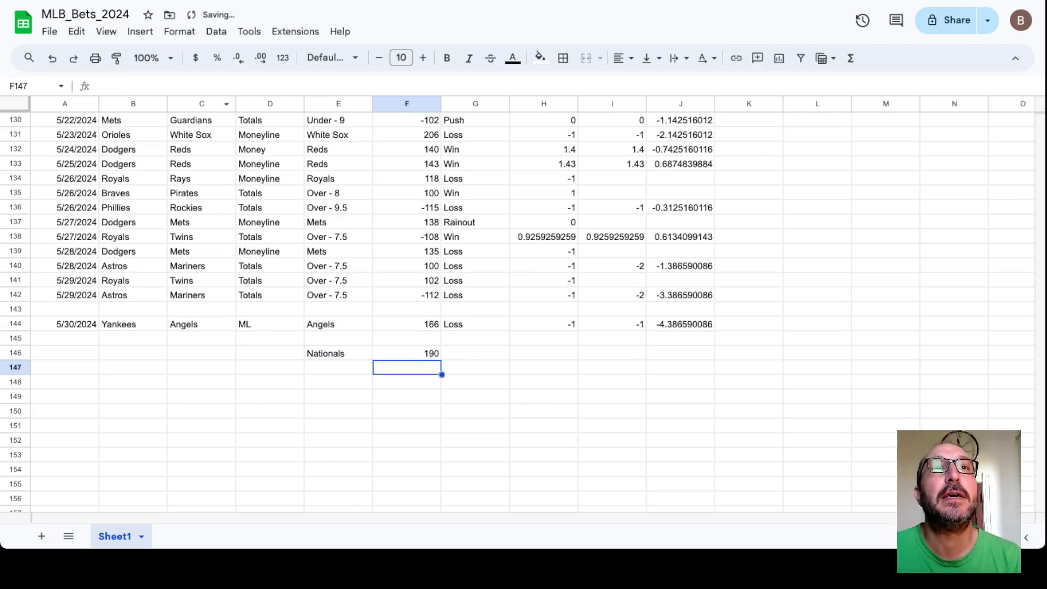
Compare the Colorado Rockies' line to bet in the moneyline notebook with the current WagerTalk moneylines for their game at the Dodgers.
{"action": "key", "text": "super+Tab"}
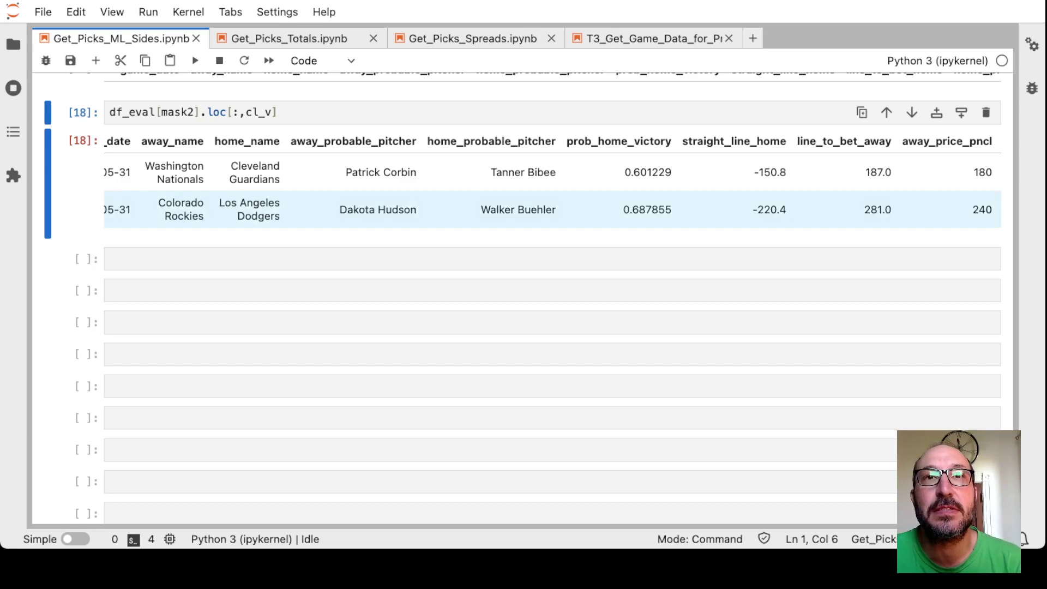
{"action": "scroll", "coordinate": [552, 182], "scroll_direction": "right", "scroll_amount": 3}
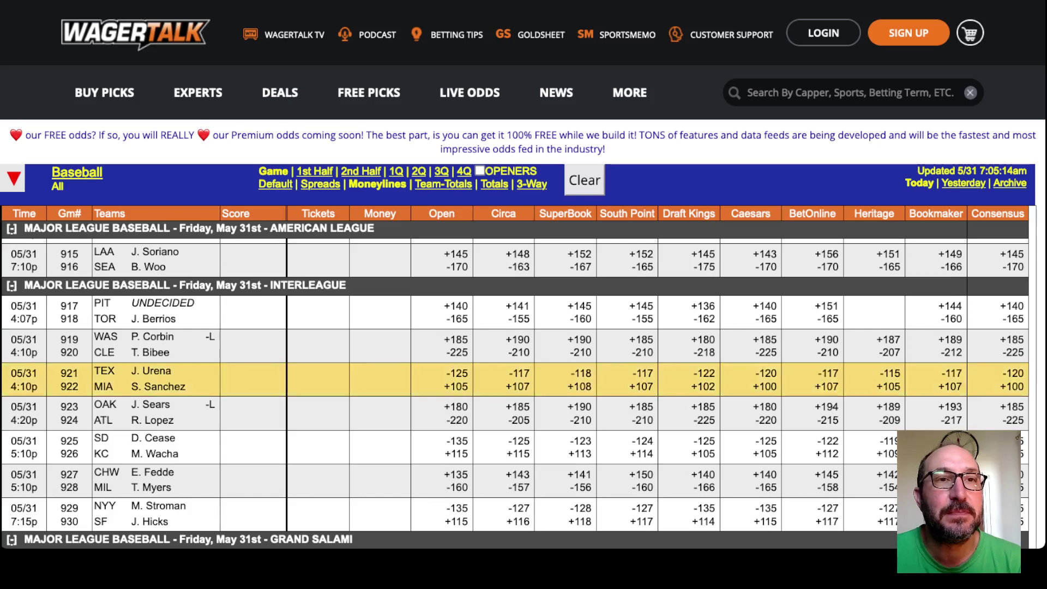
{"action": "scroll", "coordinate": [515, 391], "scroll_direction": "down", "scroll_amount": 1}
{"action": "scroll", "coordinate": [515, 390], "scroll_direction": "up", "scroll_amount": 3}
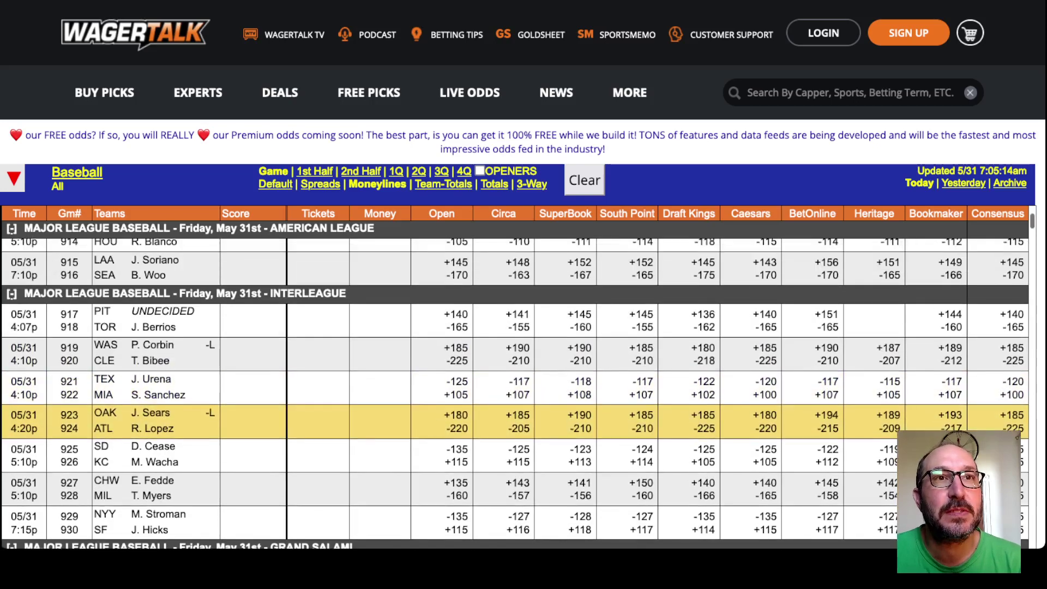
{"action": "scroll", "coordinate": [516, 393], "scroll_direction": "up", "scroll_amount": 1}
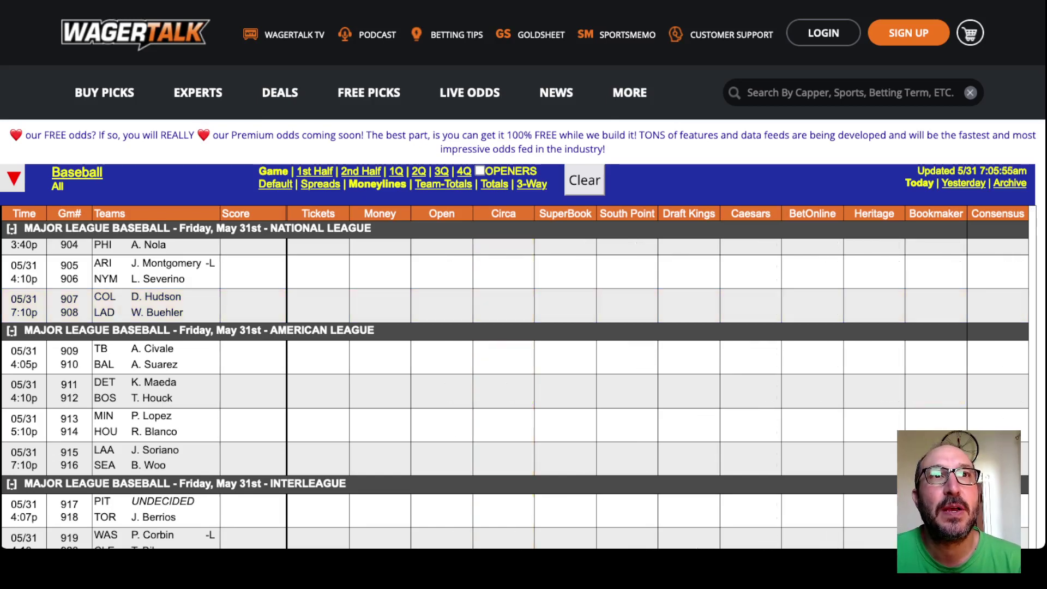
Return to the moneyline notebook and compare the home victory probabilities of the Dodgers and Guardians games.
{"action": "key", "text": "super+Tab"}
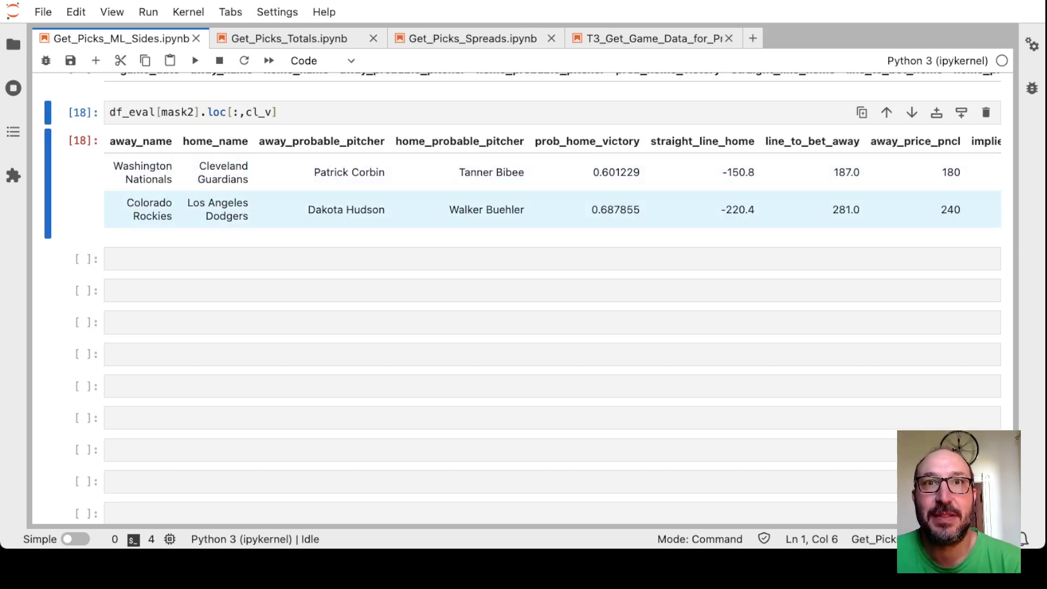
{"action": "left_click_drag", "start_coordinate": [591, 209], "coordinate": [632, 210]}
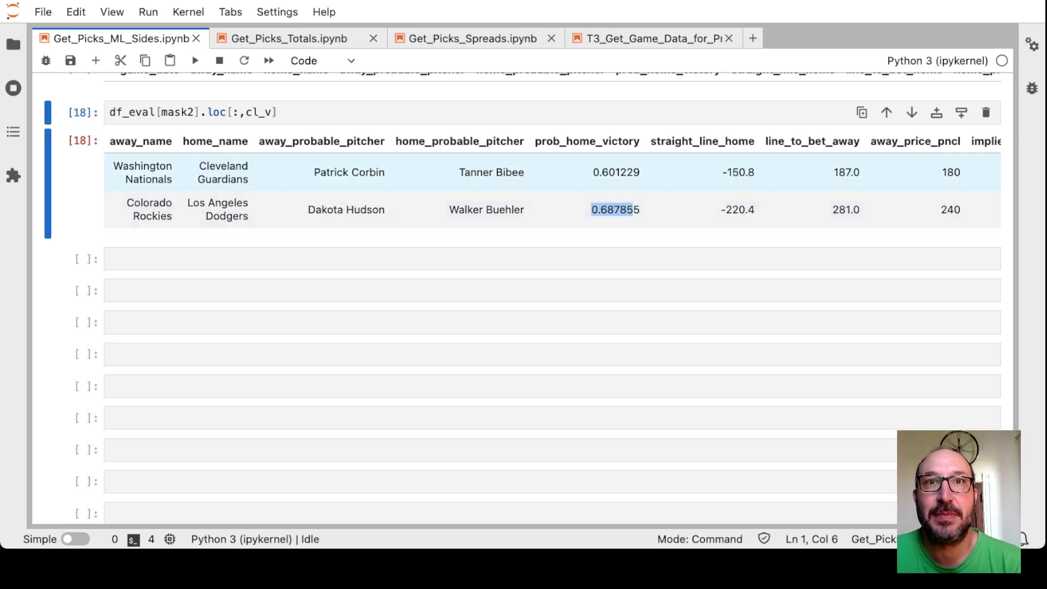
{"action": "left_click_drag", "start_coordinate": [593, 172], "coordinate": [621, 173]}
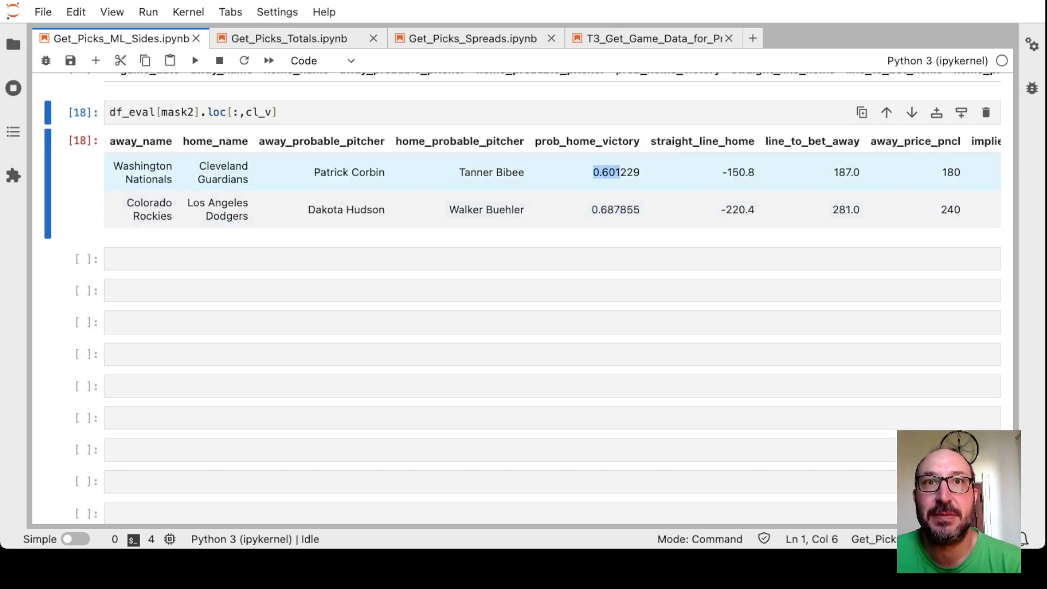
{"action": "left_click", "coordinate": [620, 172]}
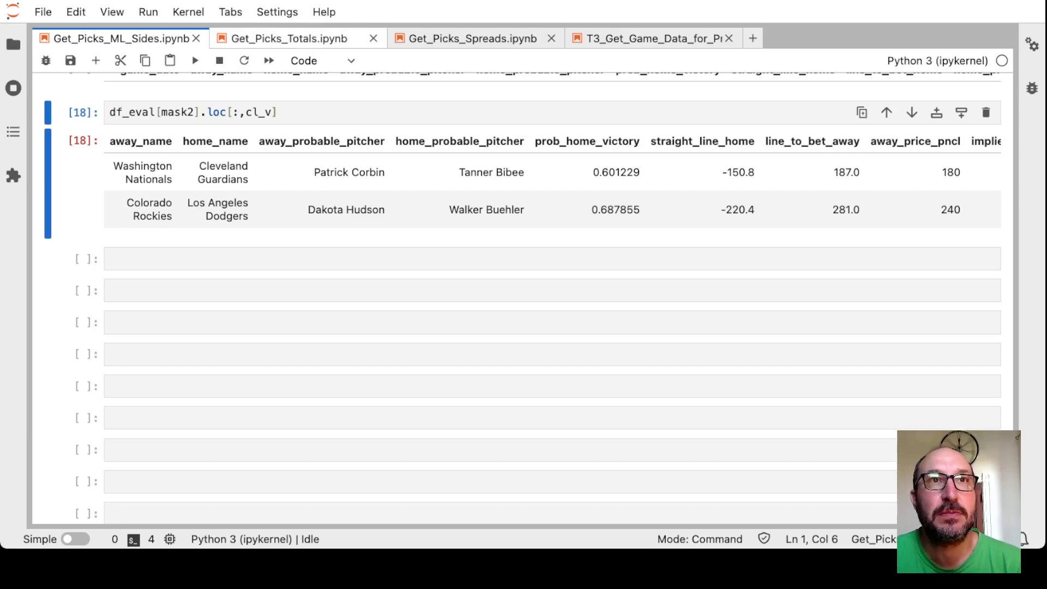
Open the Get_Picks_Totals notebook and examine the over/under probabilities and the filtered under and over picks.
{"action": "left_click", "coordinate": [289, 38]}
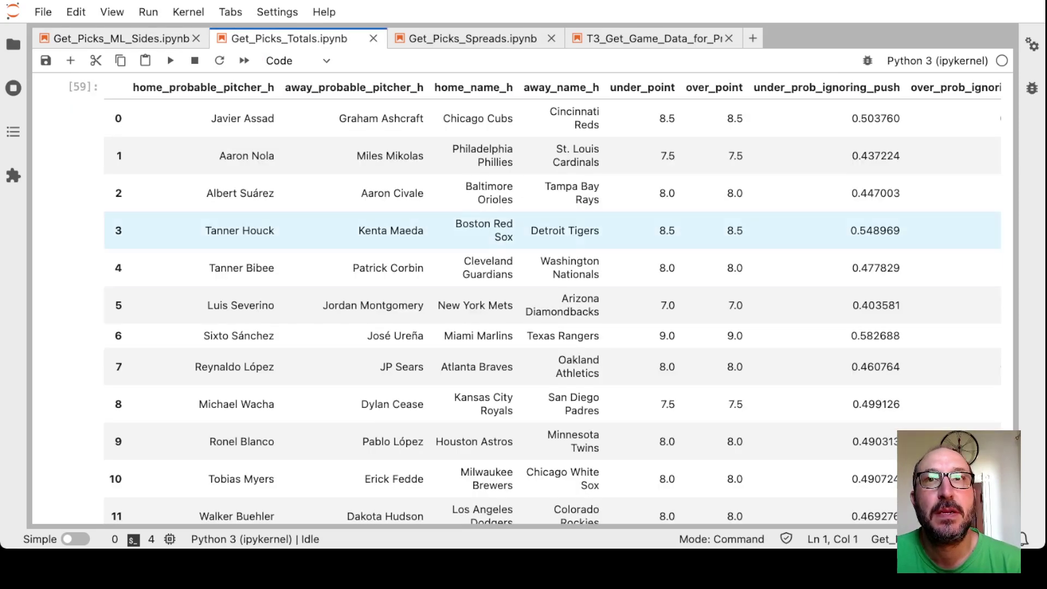
{"action": "scroll", "coordinate": [552, 267], "scroll_direction": "right", "scroll_amount": 4}
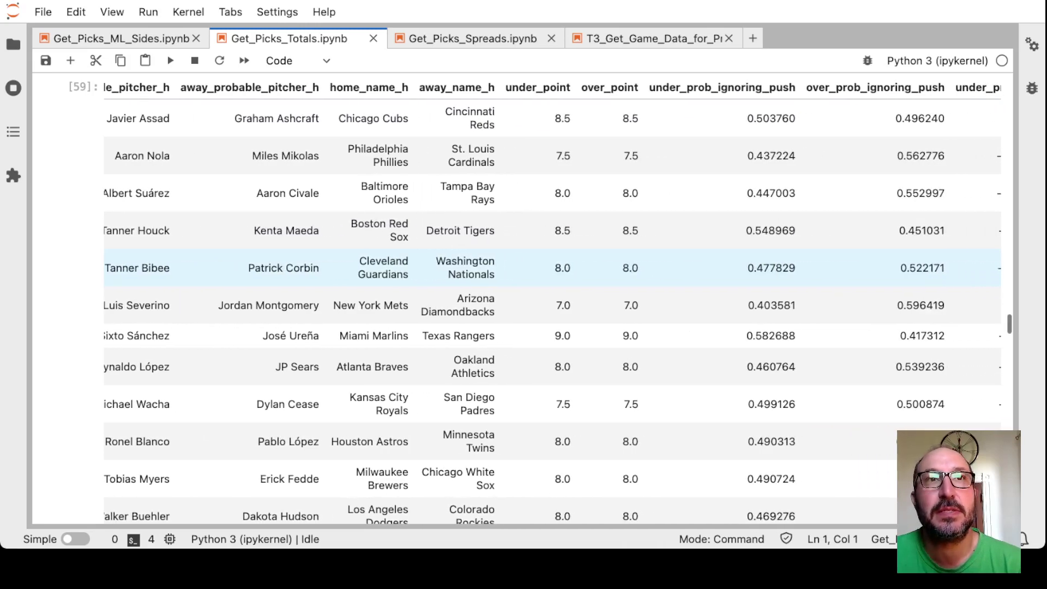
{"action": "scroll", "coordinate": [552, 268], "scroll_direction": "down", "scroll_amount": 1}
{"action": "scroll", "coordinate": [552, 268], "scroll_direction": "up", "scroll_amount": 2}
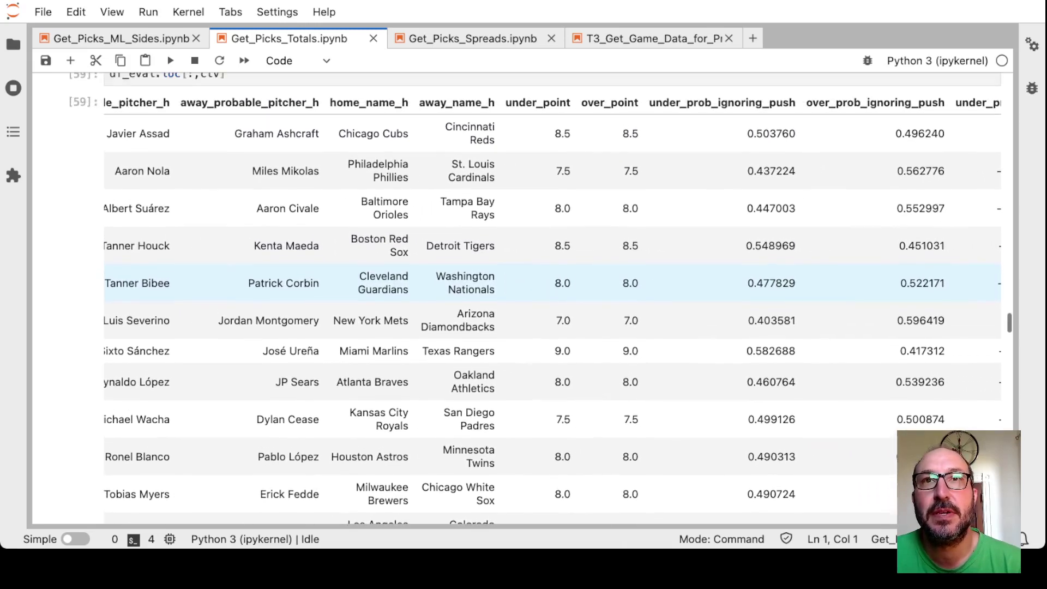
{"action": "scroll", "coordinate": [552, 267], "scroll_direction": "down", "scroll_amount": 6}
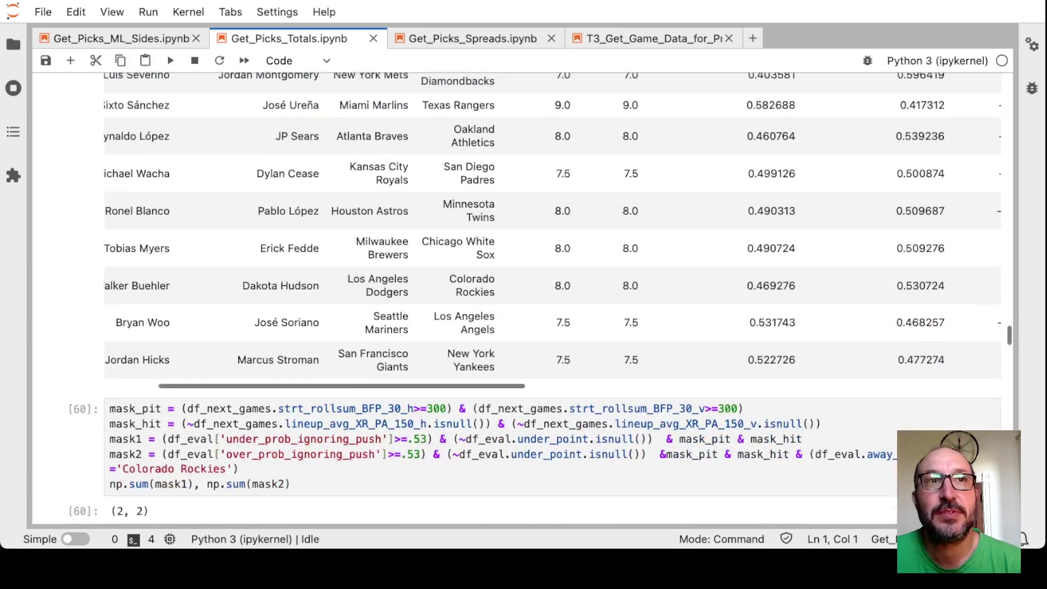
{"action": "scroll", "coordinate": [552, 268], "scroll_direction": "down", "scroll_amount": 6}
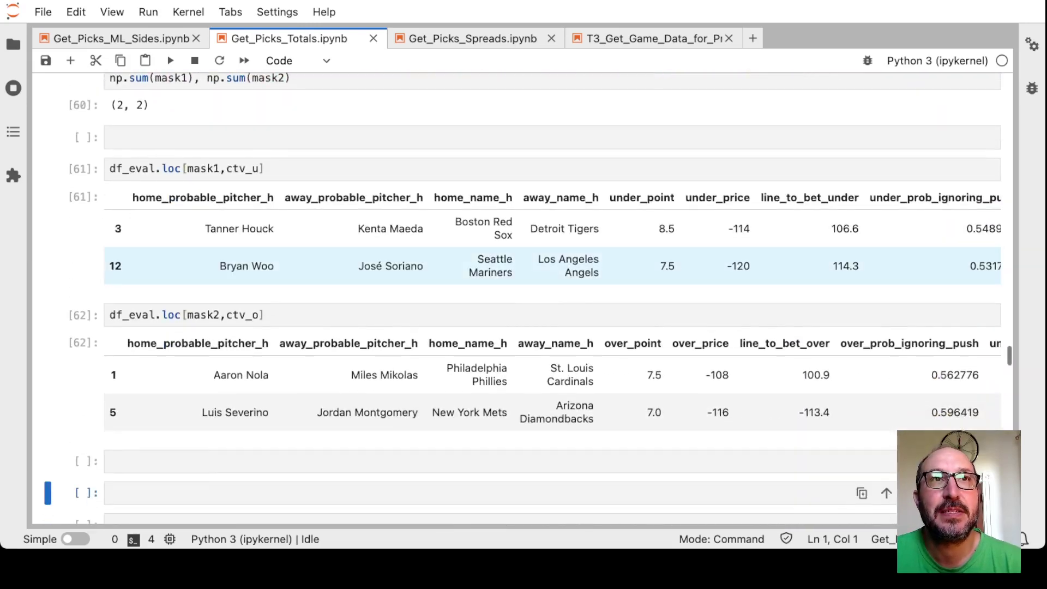
{"action": "scroll", "coordinate": [551, 267], "scroll_direction": "down", "scroll_amount": 2}
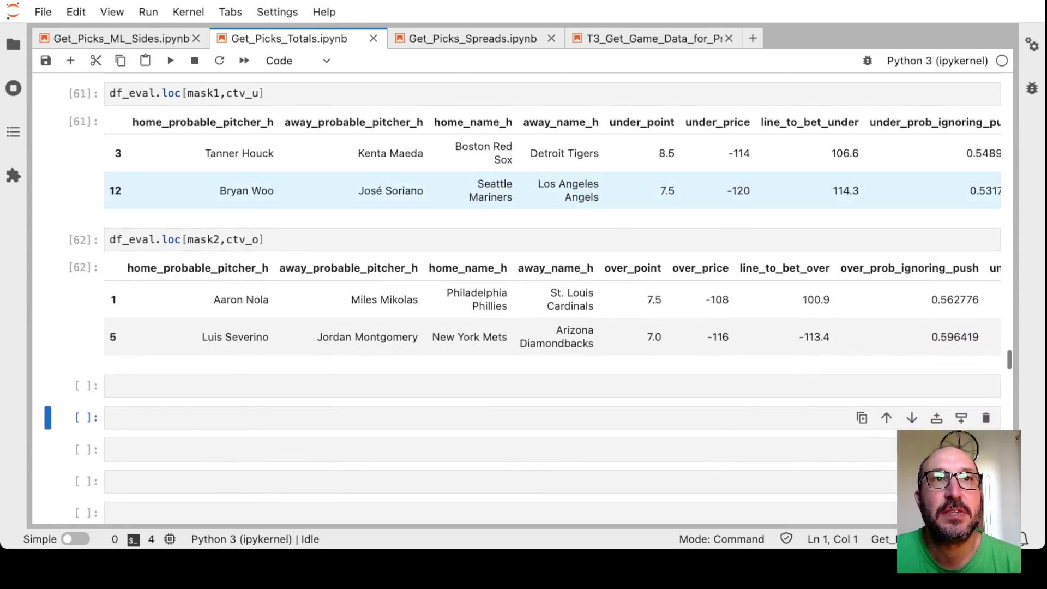
{"action": "scroll", "coordinate": [552, 190], "scroll_direction": "right", "scroll_amount": 3}
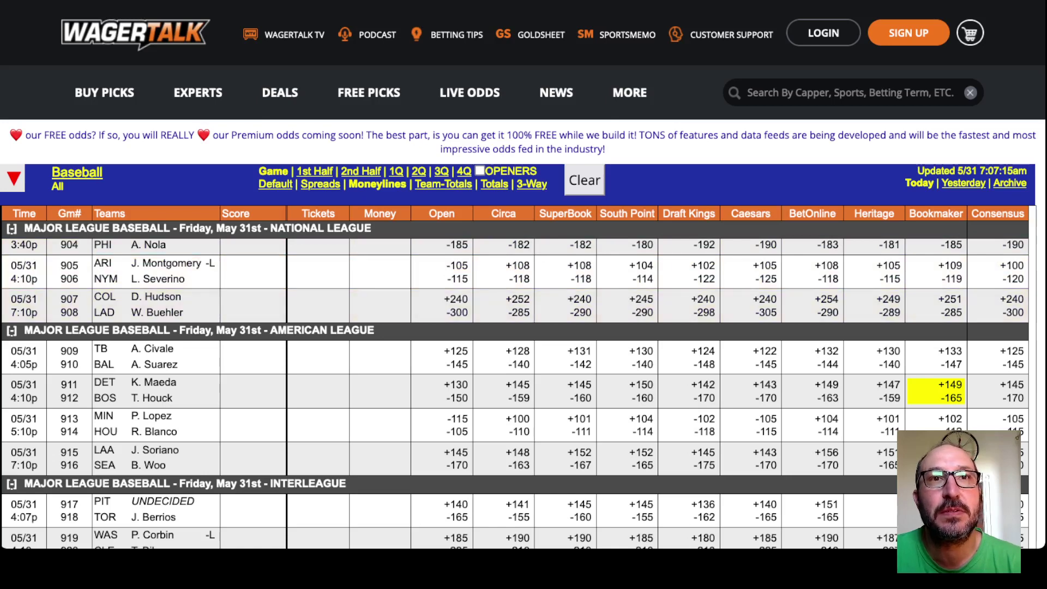
Show the game totals on WagerTalk and compare the Tigers at Red Sox lines with the under pick in the Get_Picks_Totals notebook.
{"action": "left_click", "coordinate": [493, 184]}
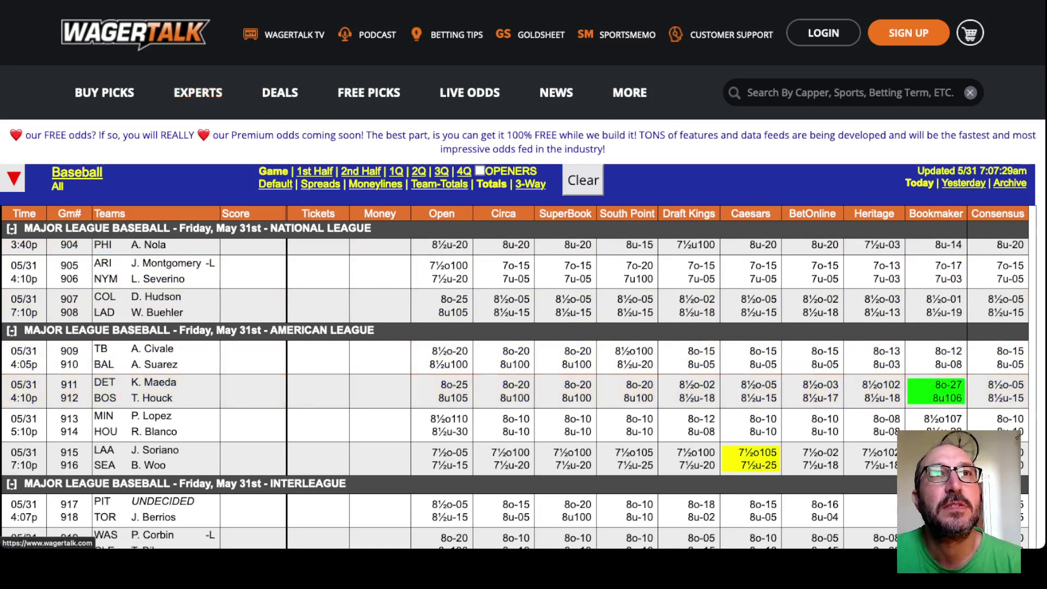
{"action": "key", "text": "super+Tab"}
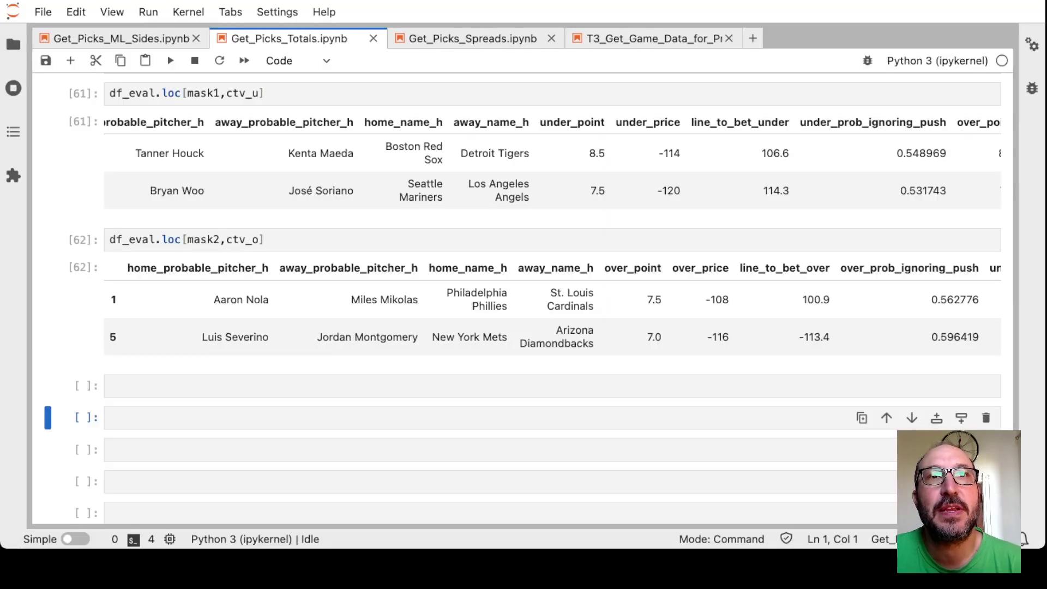
{"action": "key", "text": "super+Tab"}
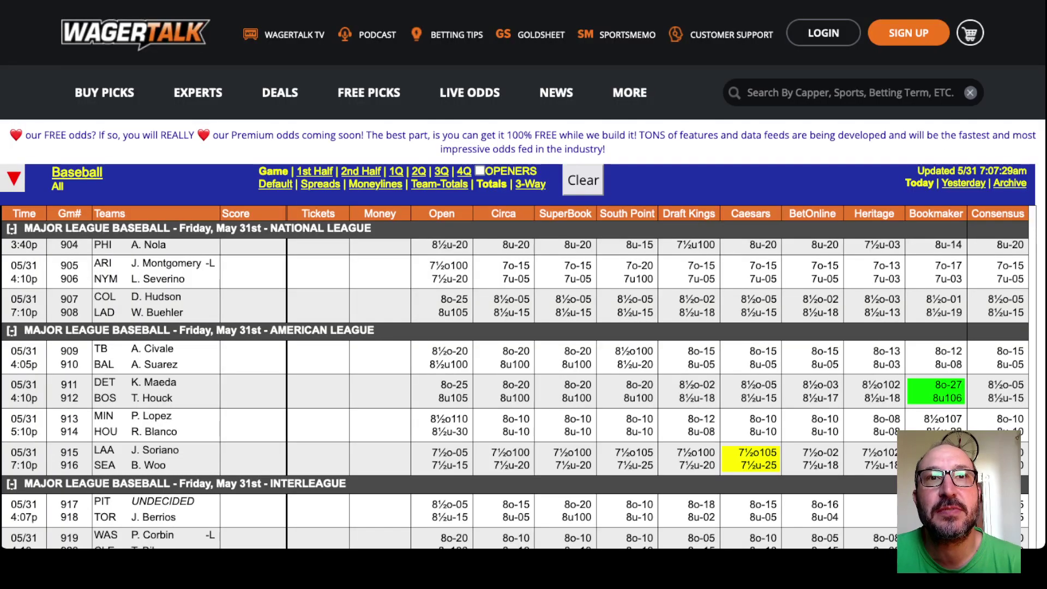
{"action": "left_click", "coordinate": [163, 391]}
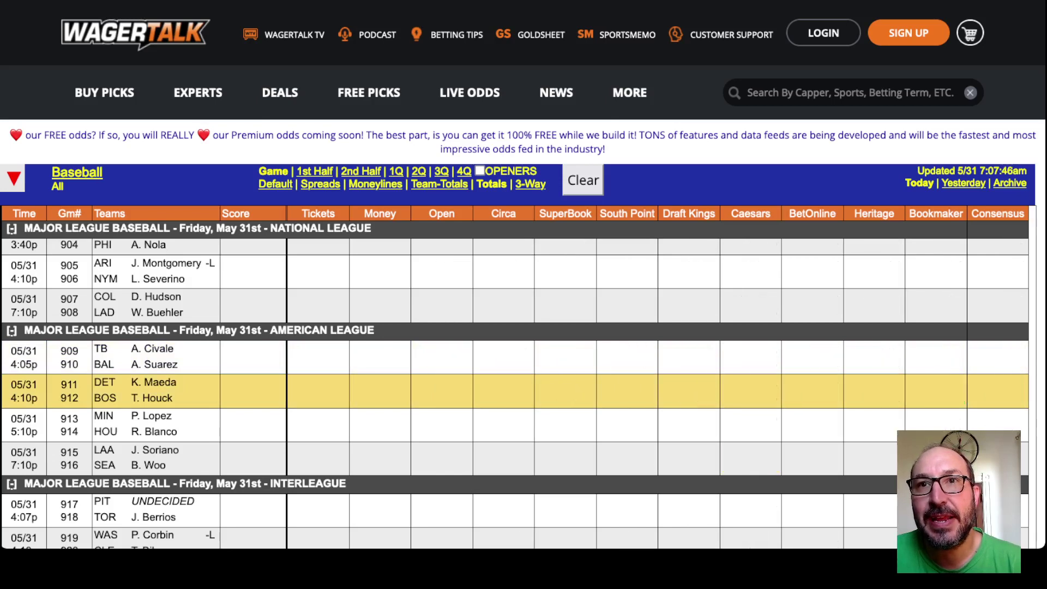
{"action": "left_click", "coordinate": [163, 391]}
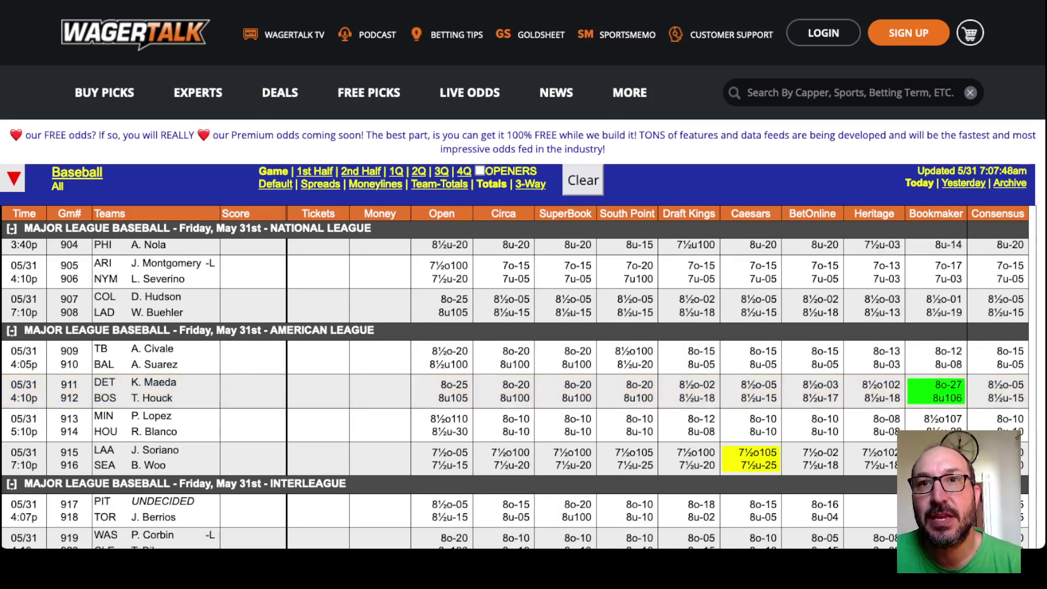
{"action": "left_click", "coordinate": [874, 213]}
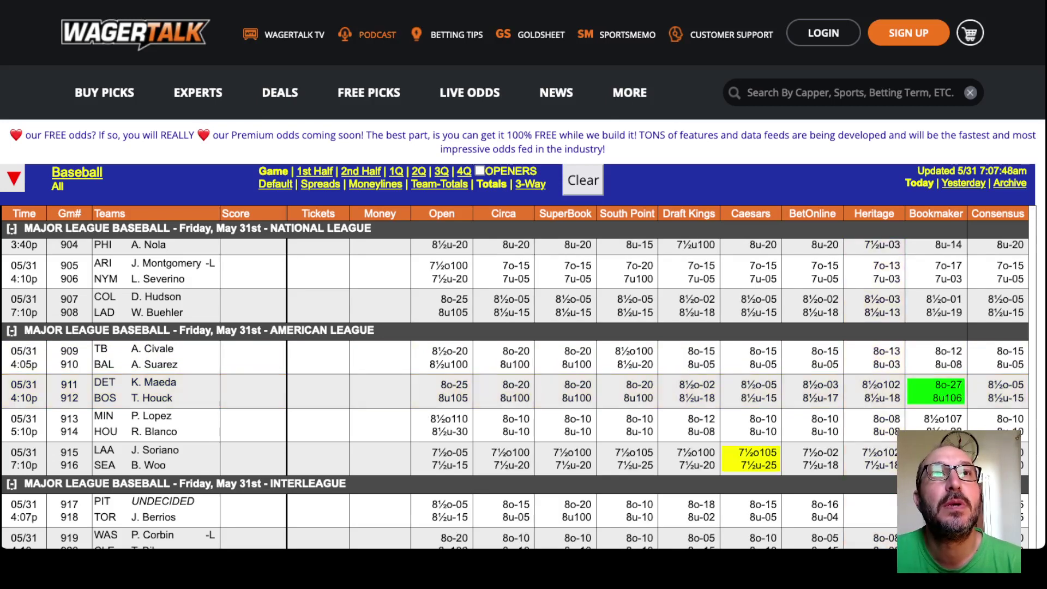
{"action": "key", "text": "ctrl+Tab"}
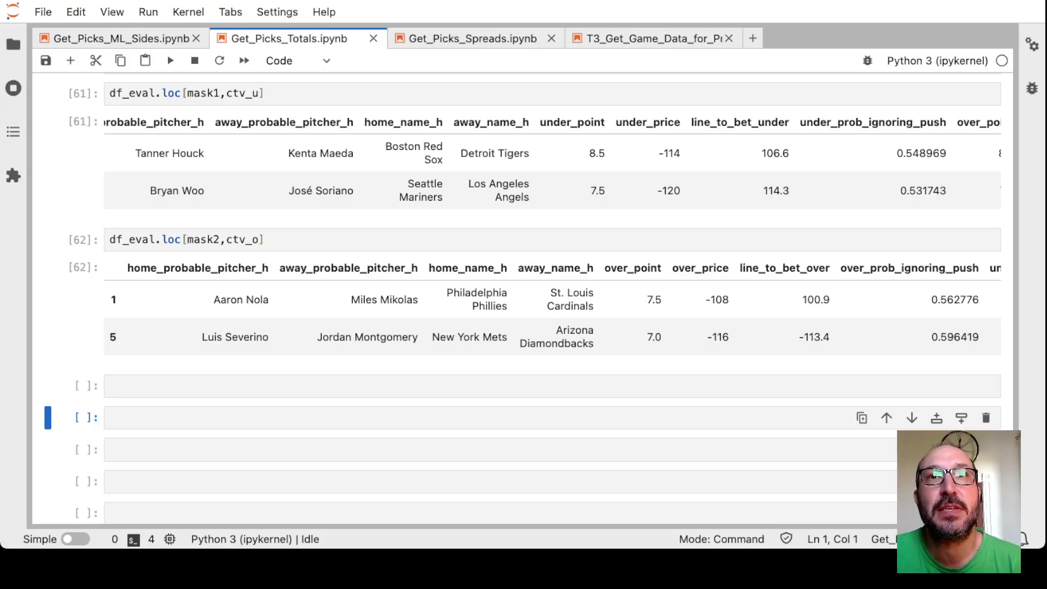
{"action": "key", "text": "alt+Tab"}
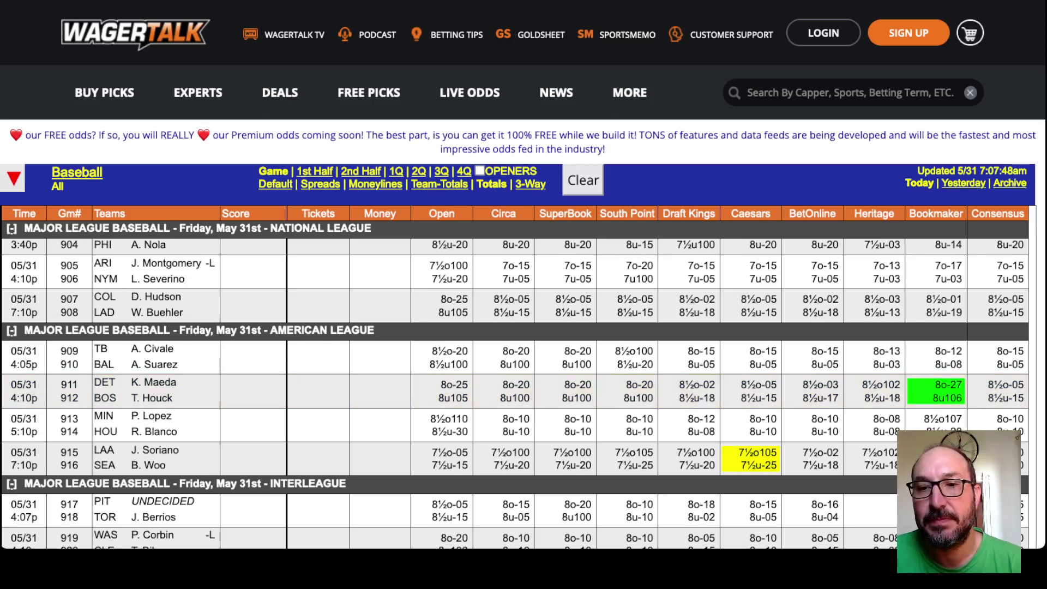
{"action": "key", "text": "alt+Tab"}
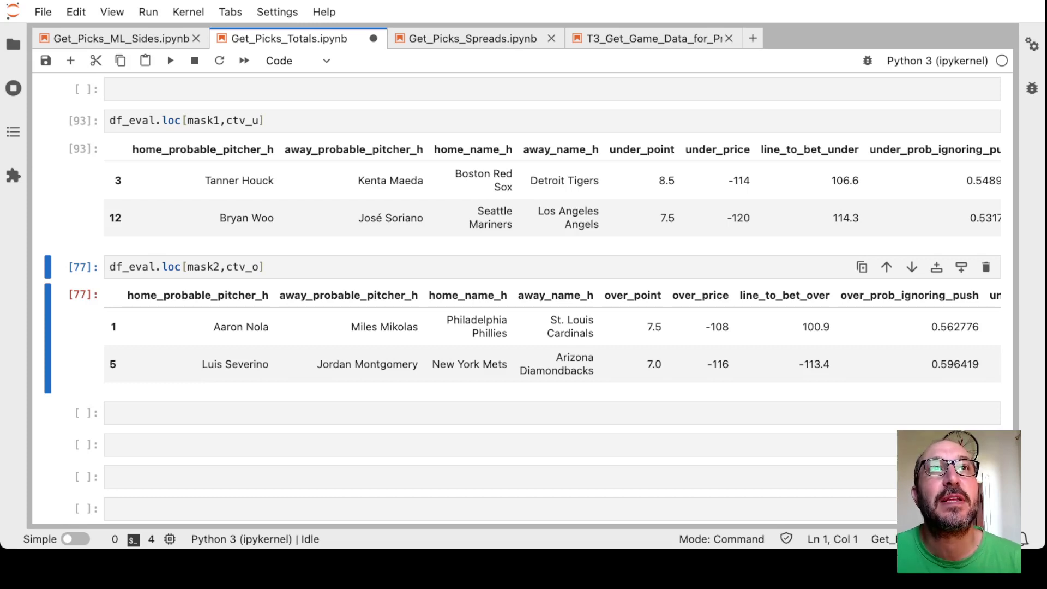
{"action": "key", "text": "alt+Tab"}
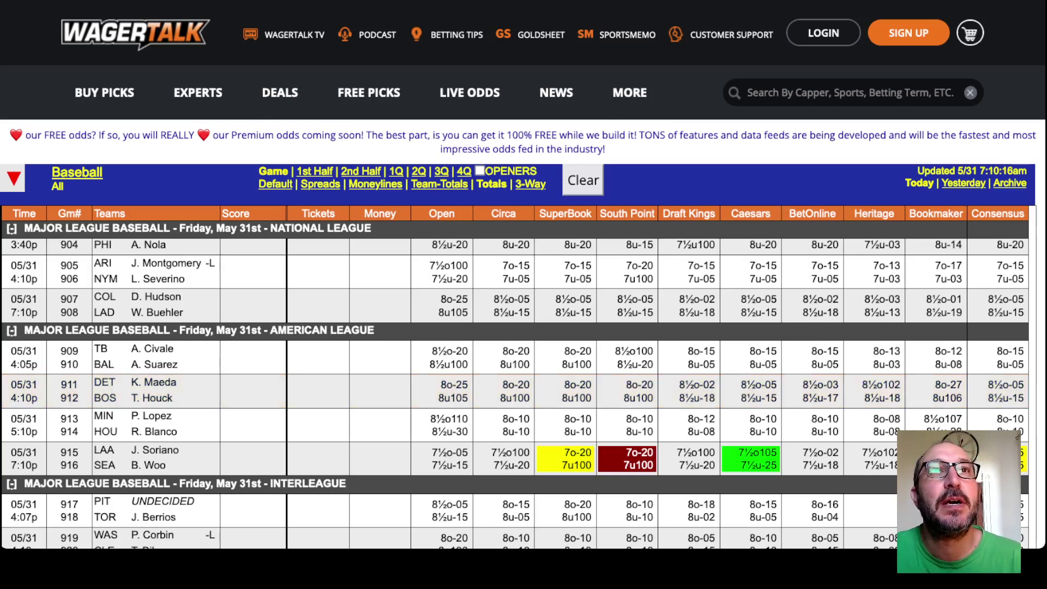
Save the Get_Picks_Totals notebook and compare its Angels at Mariners under pick with the WagerTalk totals.
{"action": "key", "text": "super+Tab"}
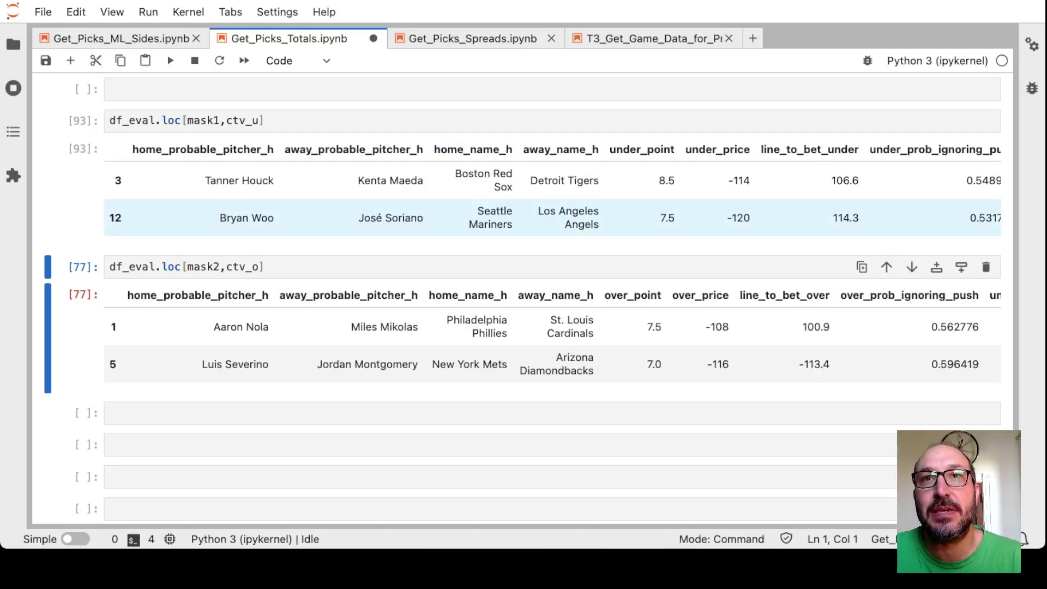
{"action": "key", "text": "ctrl+s"}
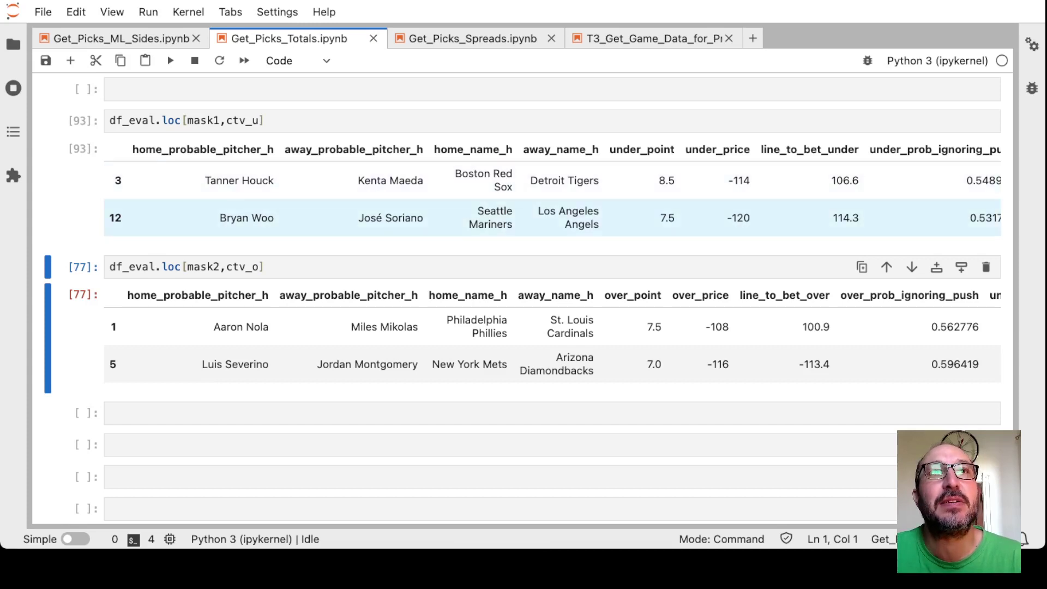
{"action": "key", "text": "super+Tab"}
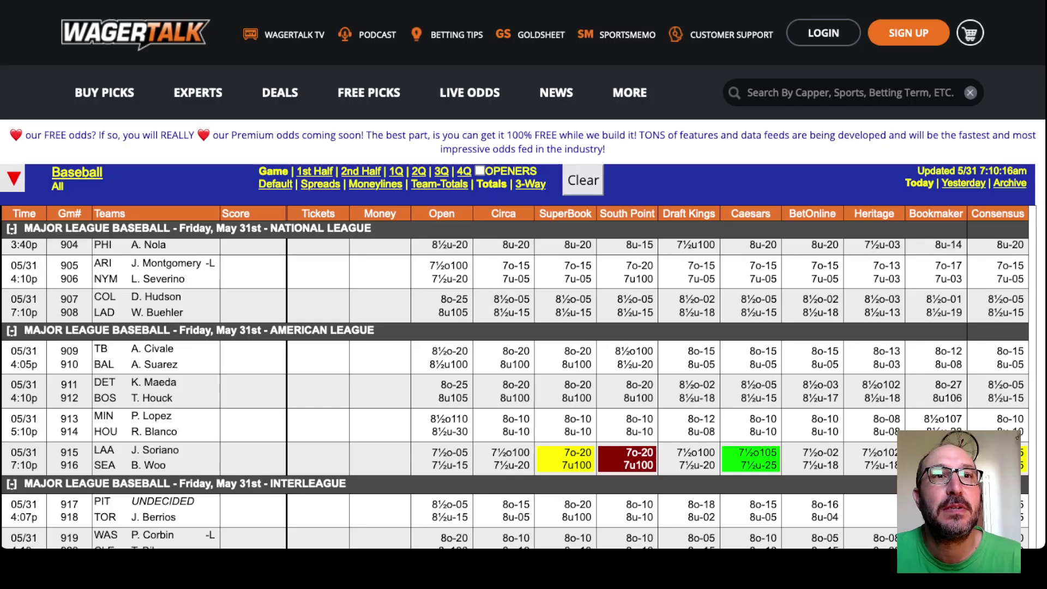
{"action": "scroll", "coordinate": [517, 381], "scroll_direction": "down", "scroll_amount": 1}
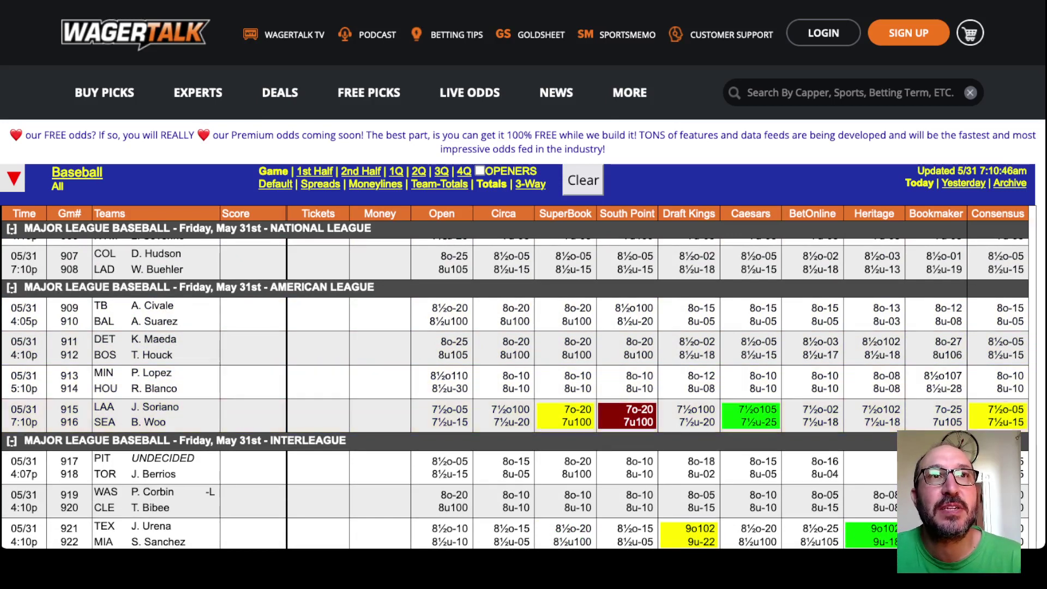
{"action": "key", "text": "super+Tab"}
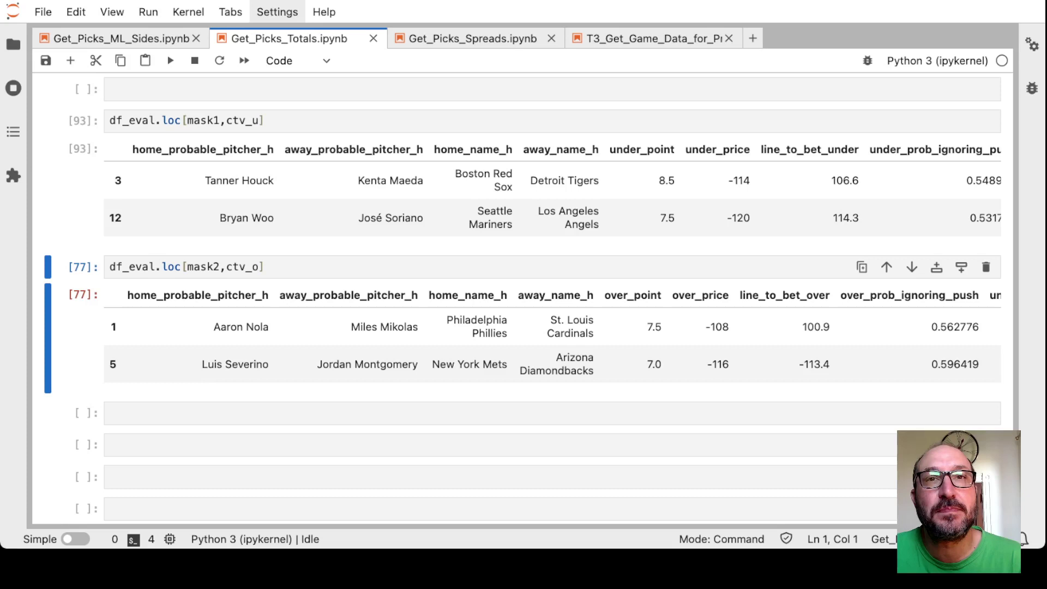
Compare the notebook's over pick for the Cardinals at Phillies game with the sportsbook totals on WagerTalk.
{"action": "scroll", "coordinate": [527, 188], "scroll_direction": "down", "scroll_amount": 2}
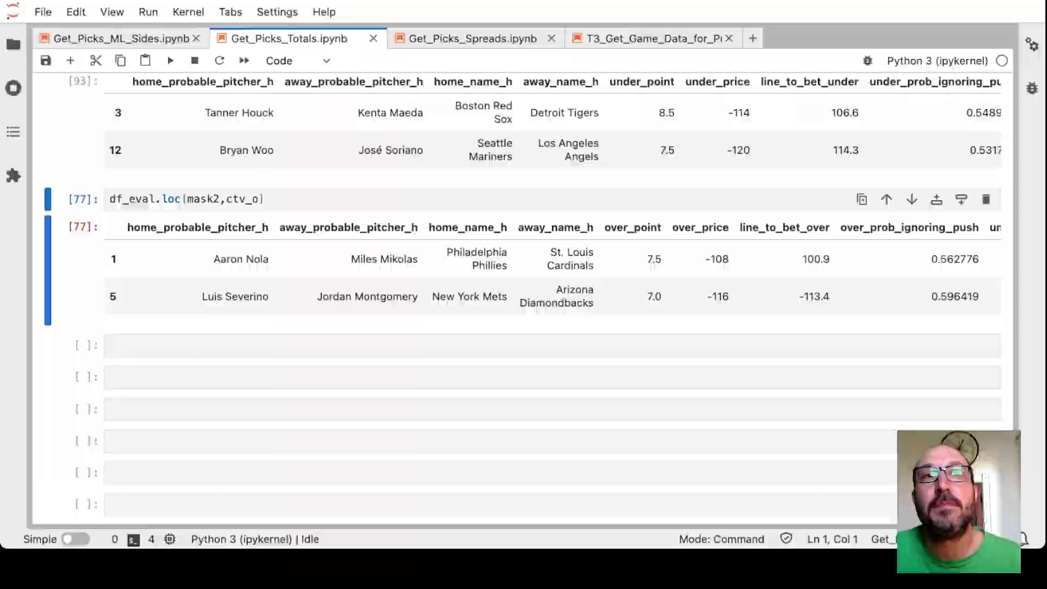
{"action": "key", "text": "super+Tab"}
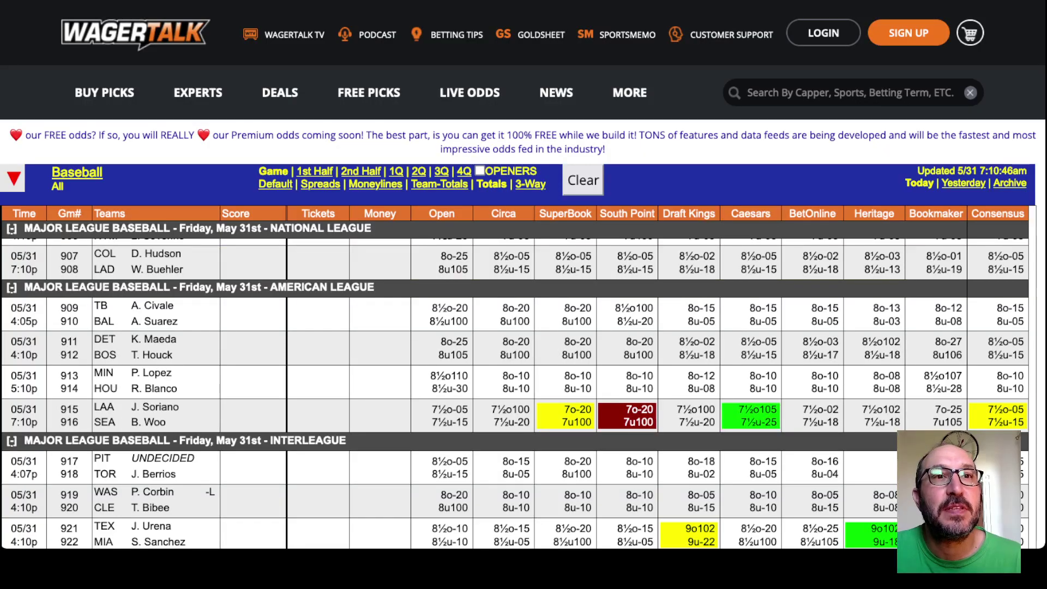
{"action": "scroll", "coordinate": [518, 377], "scroll_direction": "up", "scroll_amount": 3}
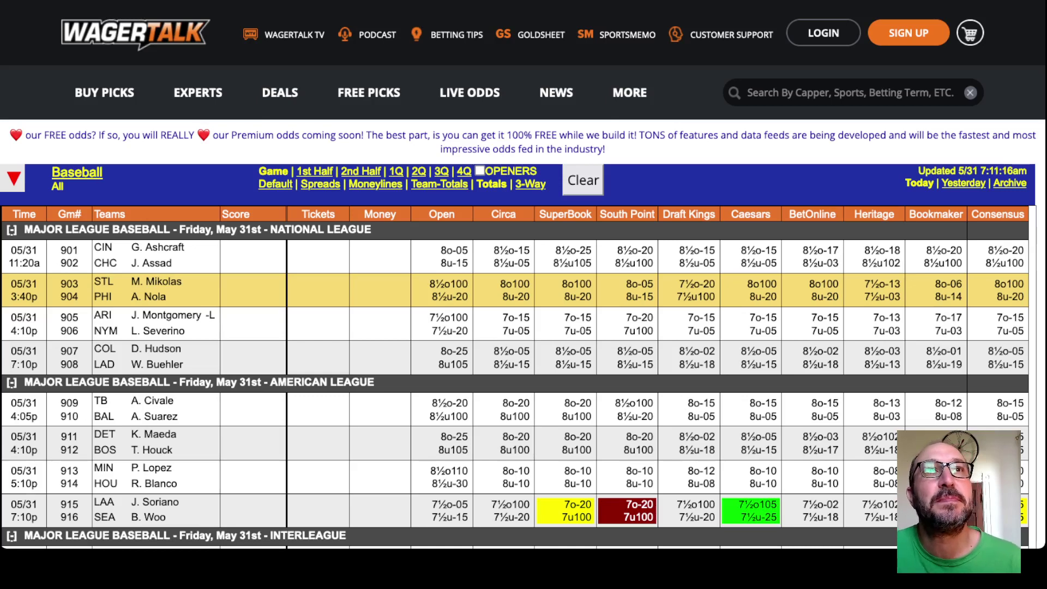
{"action": "key", "text": "ctrl+Tab"}
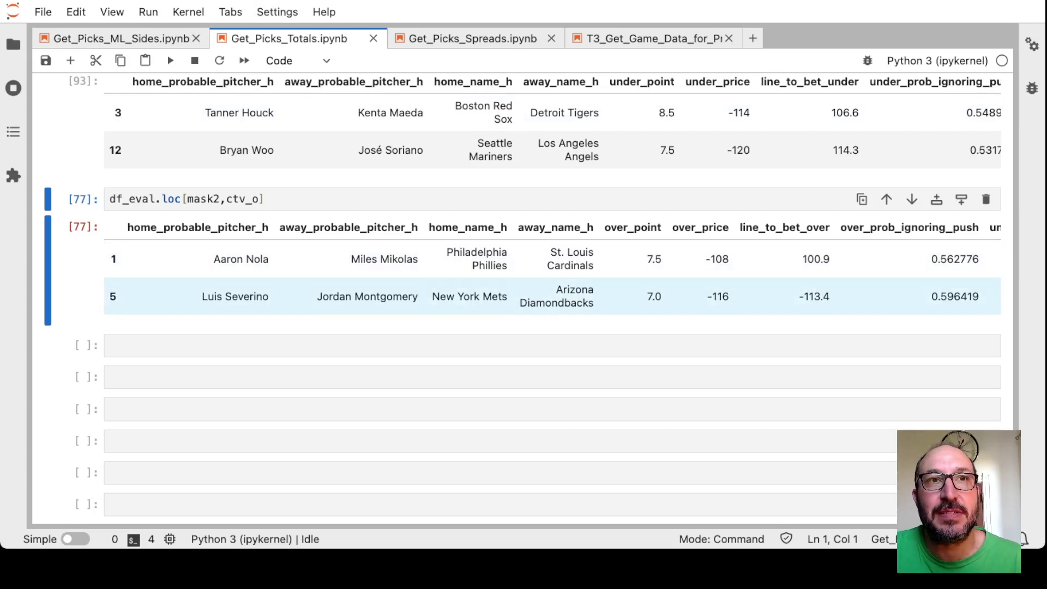
Compare the over point and line to bet for the Diamondbacks at Mets game with the WagerTalk totals.
{"action": "left_click_drag", "start_coordinate": [202, 297], "coordinate": [270, 296]}
{"action": "left_click", "coordinate": [270, 296]}
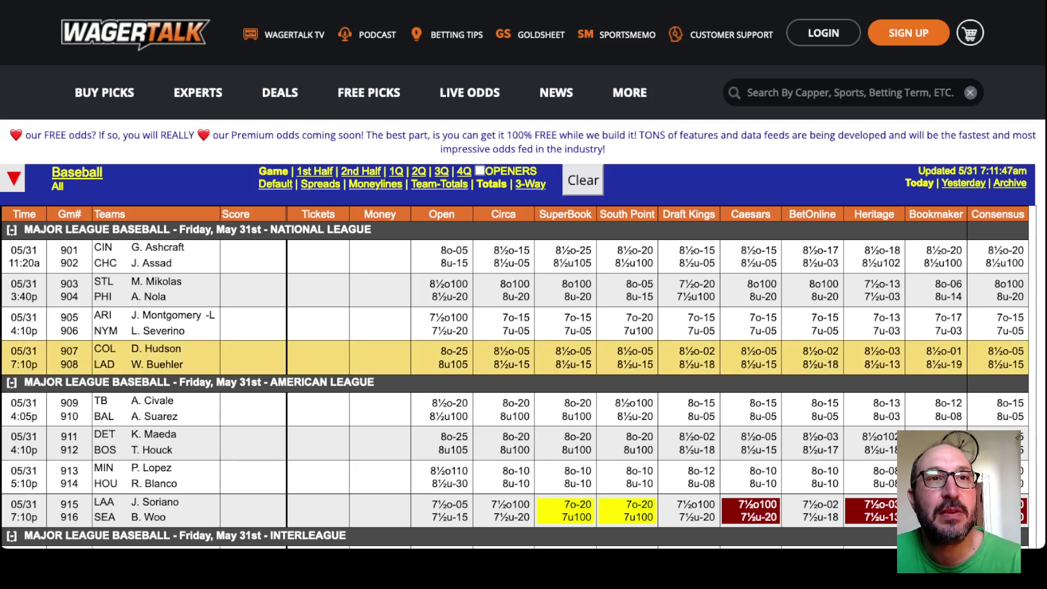
{"action": "scroll", "coordinate": [516, 360], "scroll_direction": "down", "scroll_amount": 1}
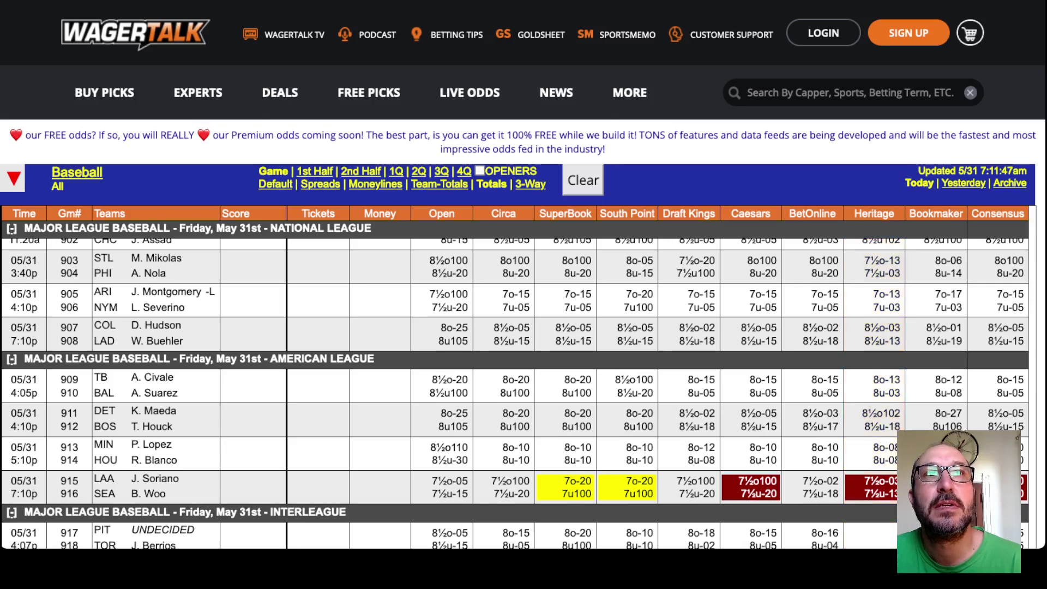
{"action": "key", "text": "super+Tab"}
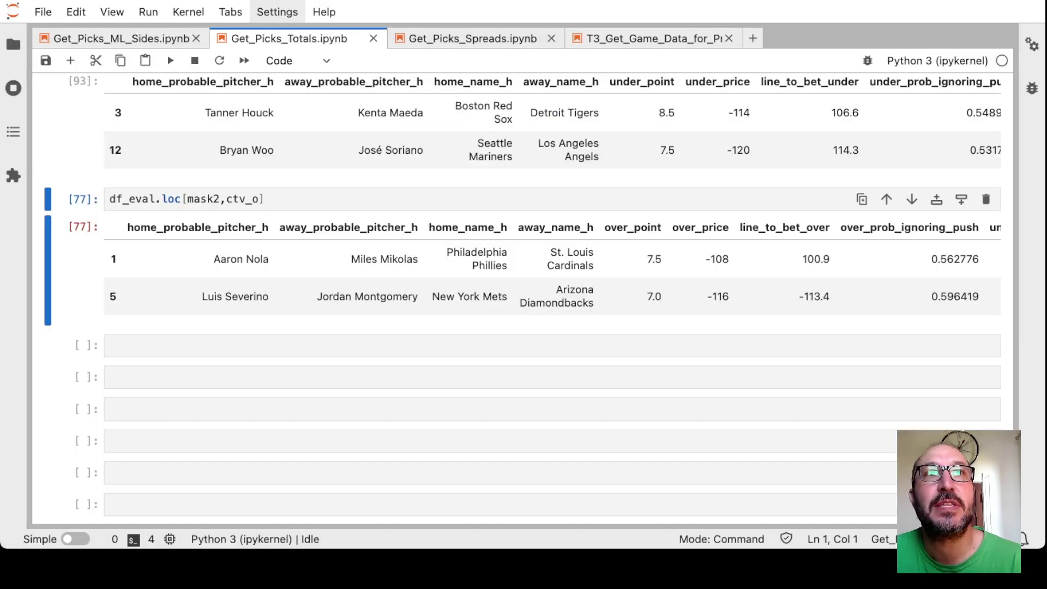
{"action": "key", "text": "super+Tab"}
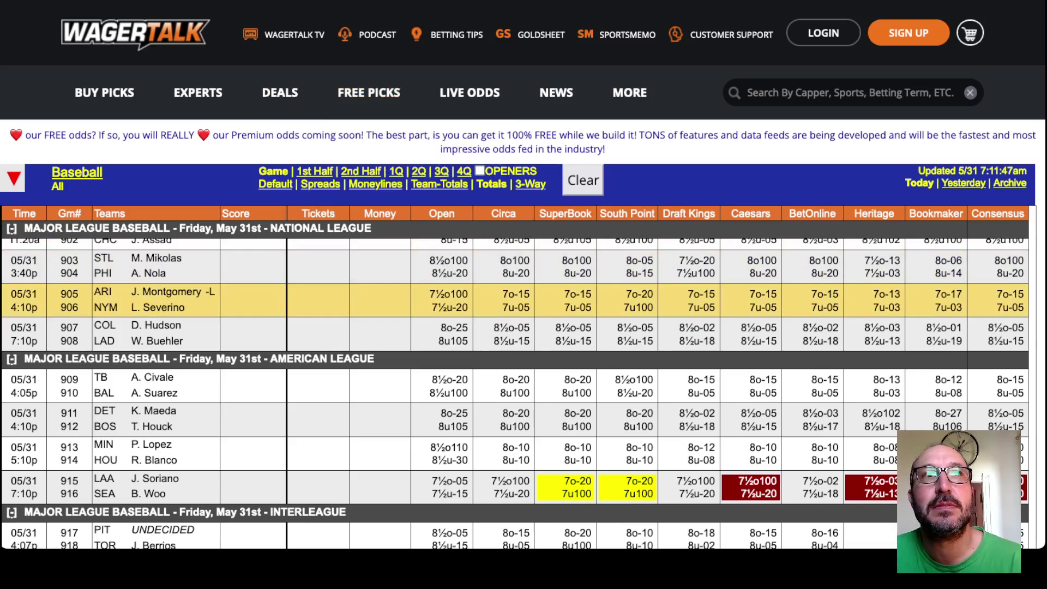
{"action": "key", "text": "super+Tab"}
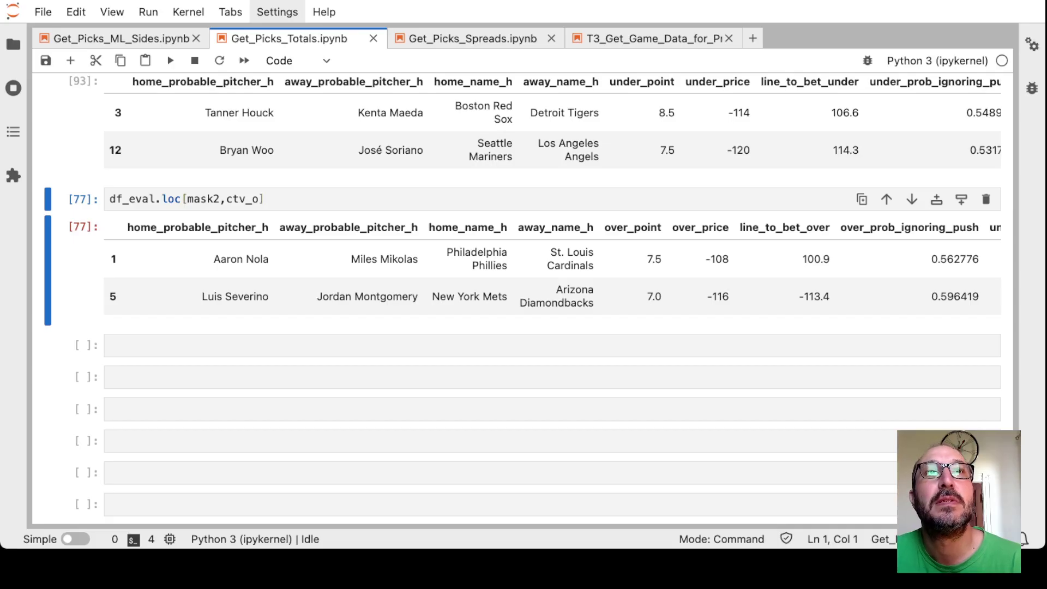
Switch to the MLB_Bets_2024 spreadsheet and enter the teams dbacks and Mets in cells B147 and C147.
{"action": "key", "text": "super+Tab"}
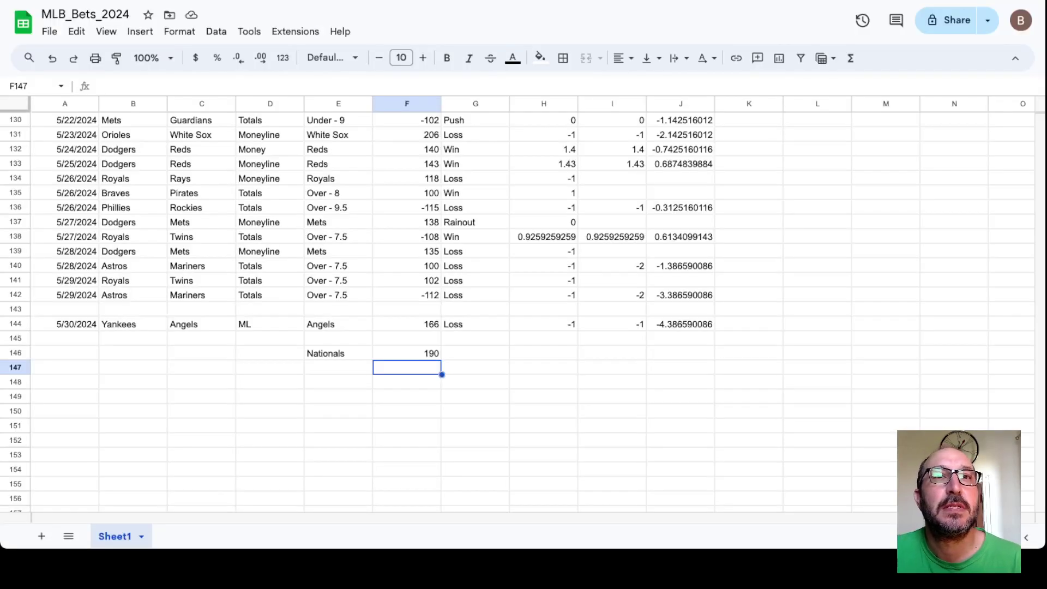
{"action": "left_click", "coordinate": [132, 367]}
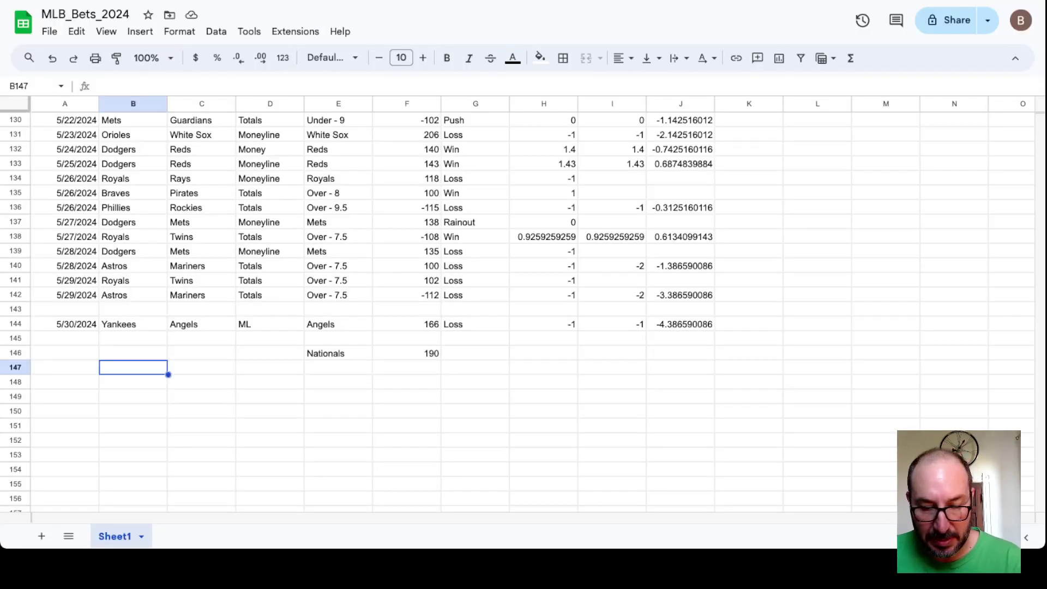
{"action": "type", "text": "dbacks"}
{"action": "key", "text": "Tab"}
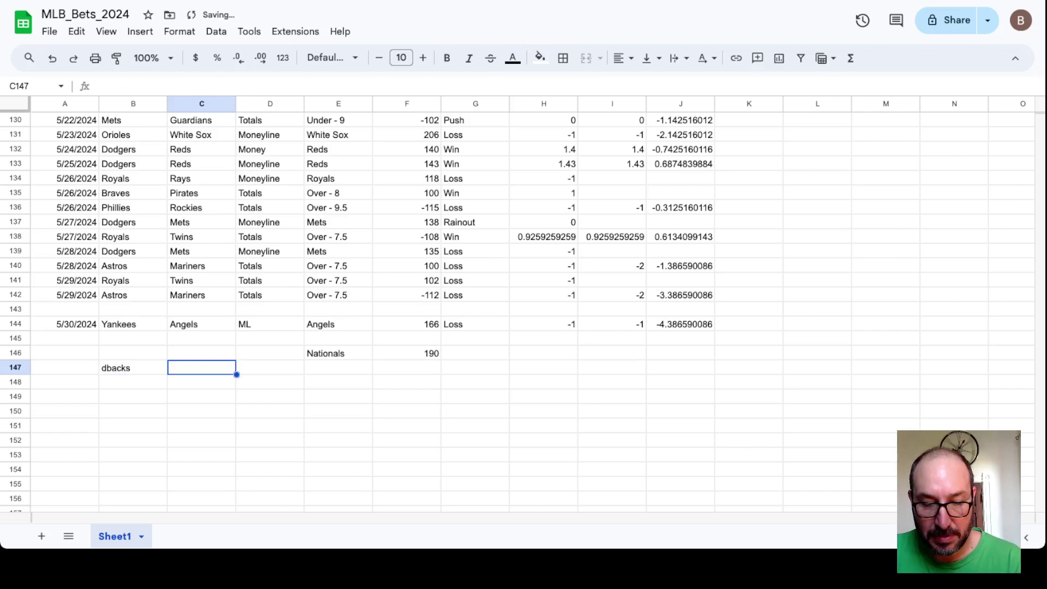
{"action": "type", "text": "Mets"}
{"action": "key", "text": "Tab"}
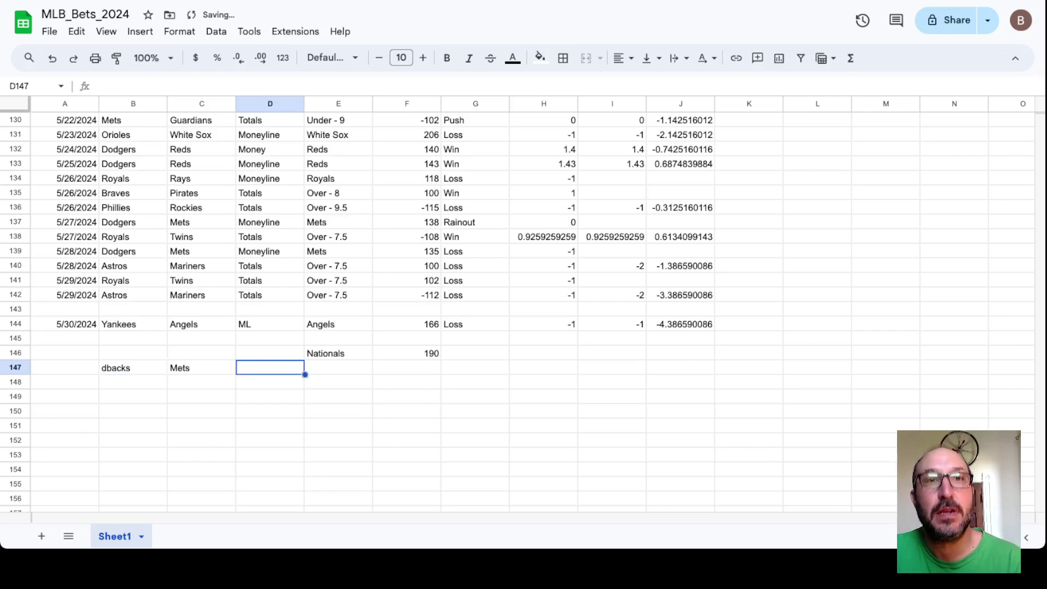
Record the bet "Ove - 7" in cell E147 and its price of -113 in cell F147.
{"action": "key", "text": "Tab"}
{"action": "type", "text": "Ove - "}
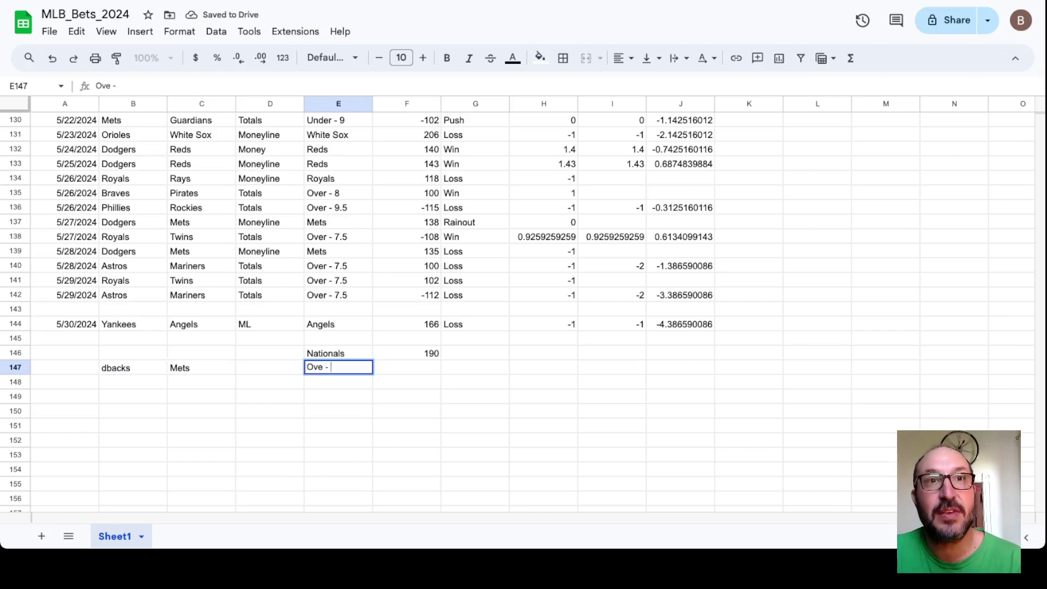
{"action": "type", "text": "7"}
{"action": "key", "text": "Tab"}
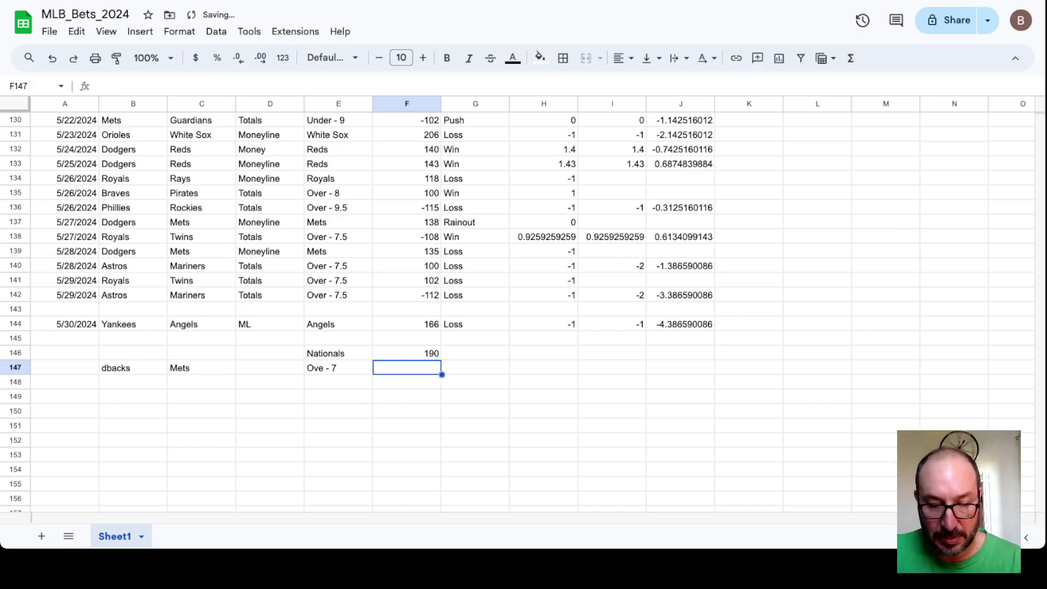
{"action": "type", "text": "-113"}
{"action": "key", "text": "Return"}
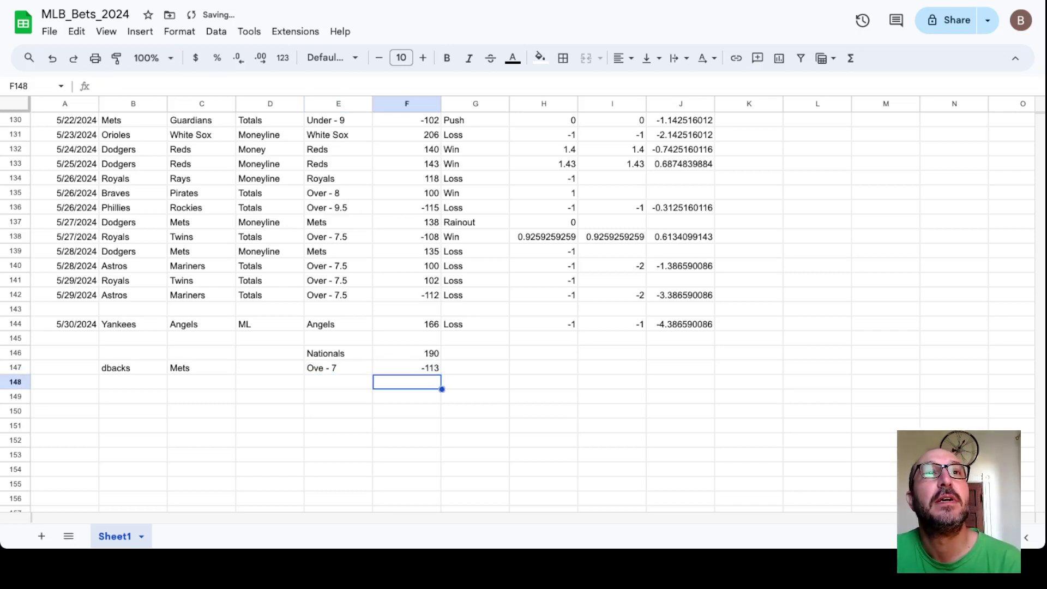
Review the home and away spread lines needed and win probabilities for all games in the Get_Picks_Spreads.ipynb notebook.
{"action": "key", "text": "ctrl+Tab"}
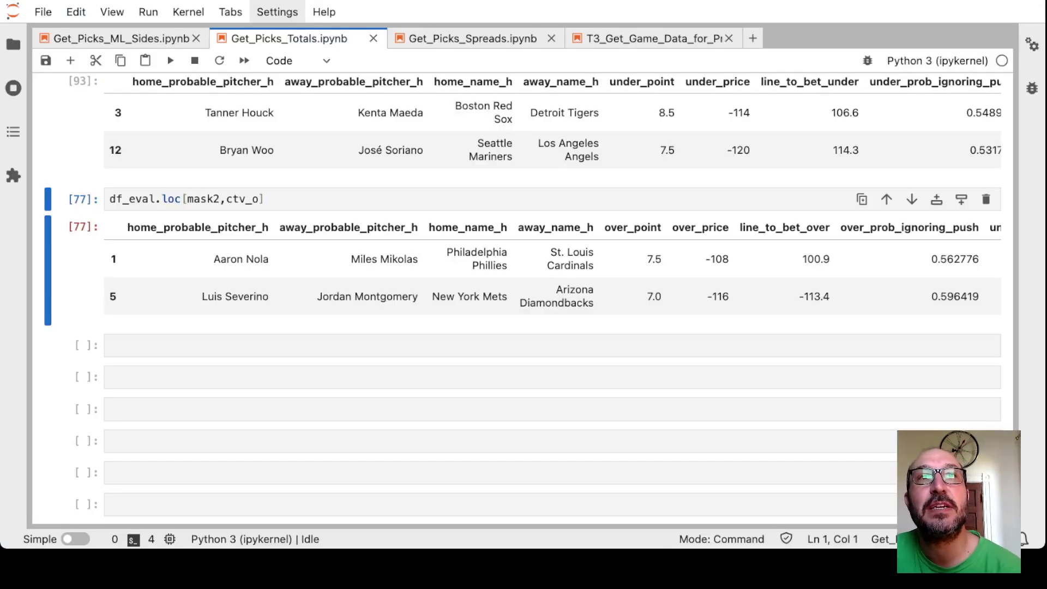
{"action": "left_click", "coordinate": [472, 38]}
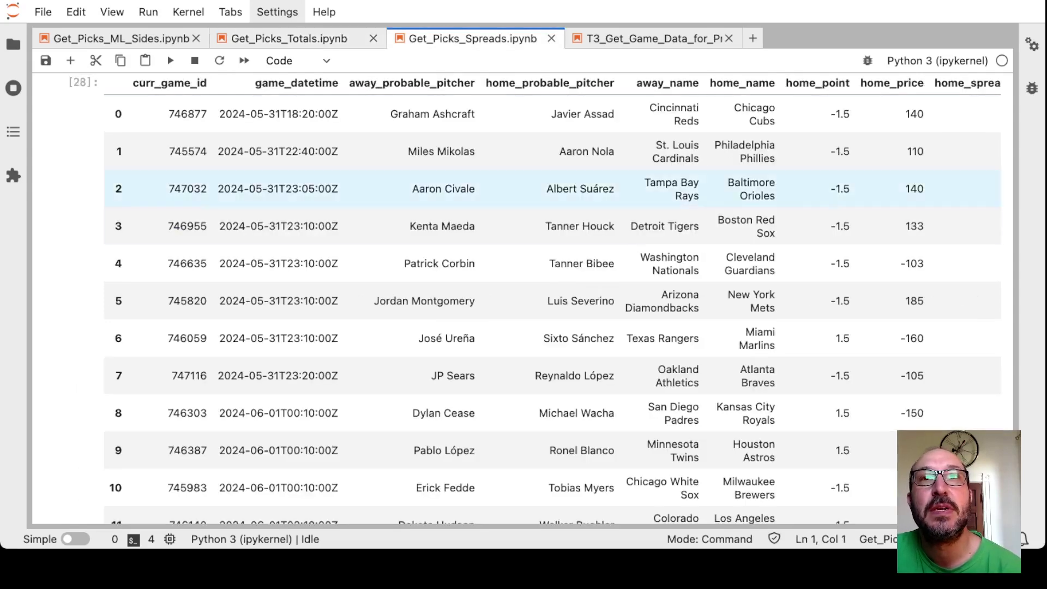
{"action": "scroll", "coordinate": [561, 301], "scroll_direction": "right", "scroll_amount": 10}
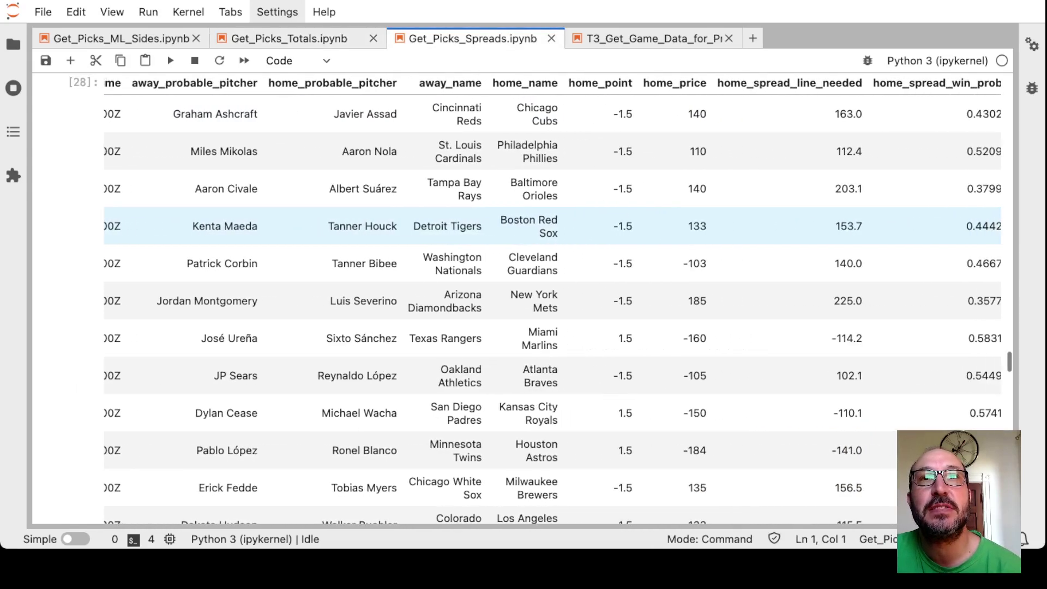
{"action": "scroll", "coordinate": [561, 301], "scroll_direction": "right", "scroll_amount": 6}
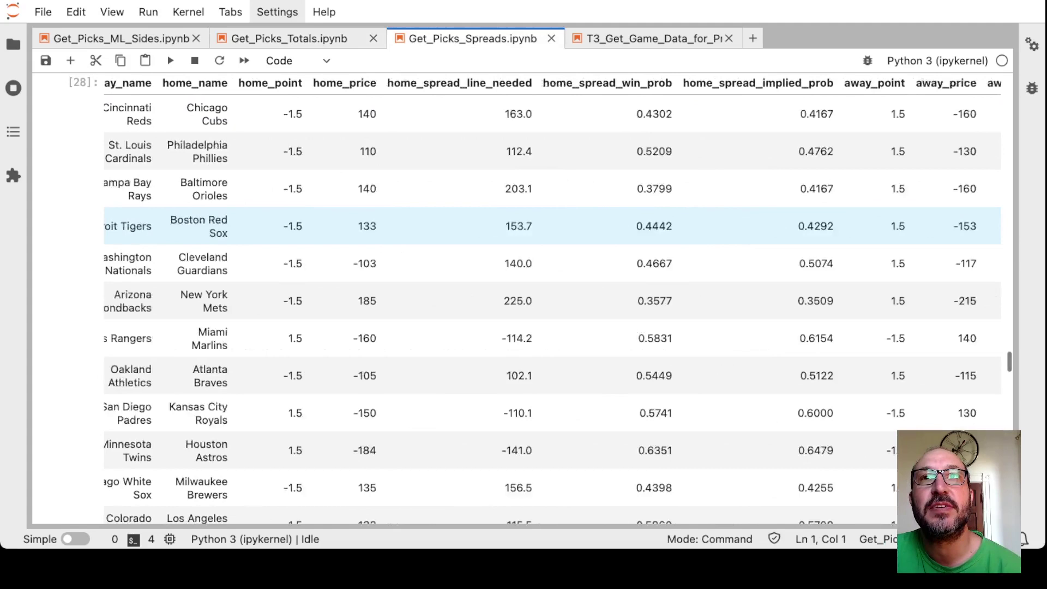
{"action": "scroll", "coordinate": [551, 301], "scroll_direction": "left", "scroll_amount": 7}
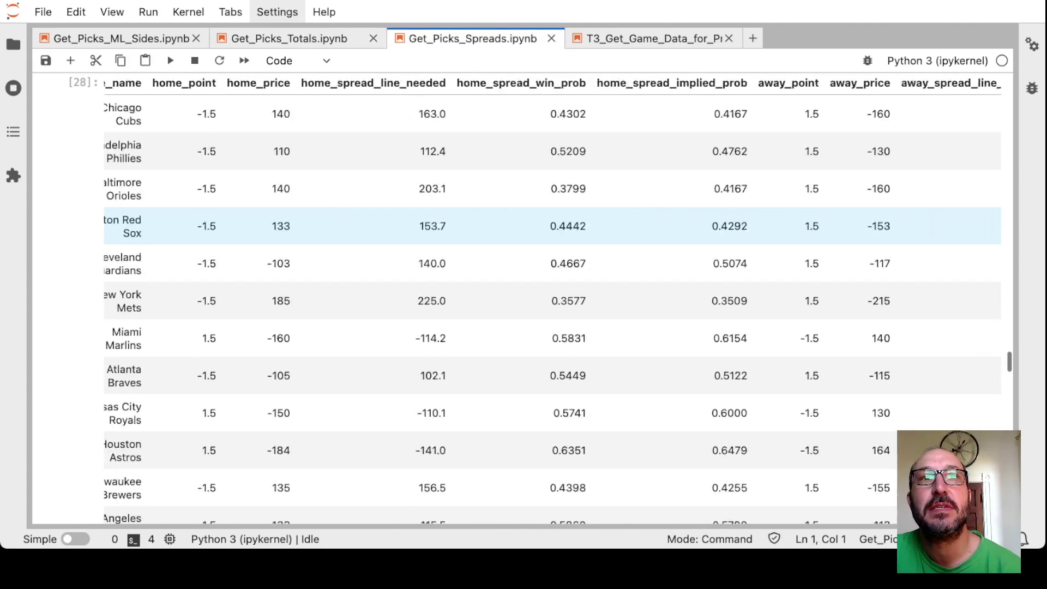
{"action": "scroll", "coordinate": [552, 226], "scroll_direction": "down", "scroll_amount": 5}
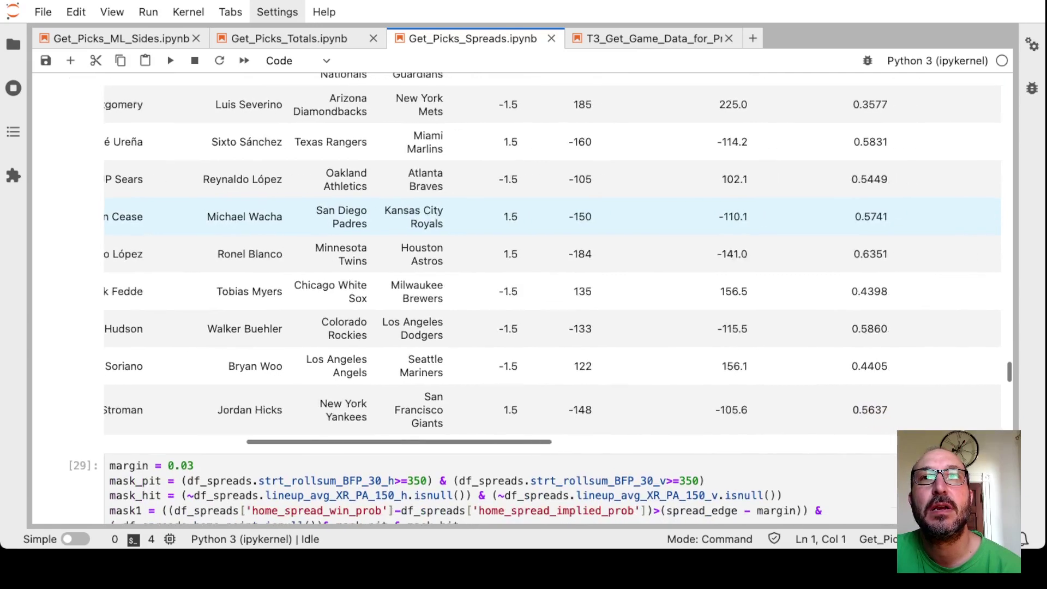
{"action": "scroll", "coordinate": [552, 262], "scroll_direction": "right", "scroll_amount": 8}
{"action": "scroll", "coordinate": [552, 235], "scroll_direction": "right", "scroll_amount": 2}
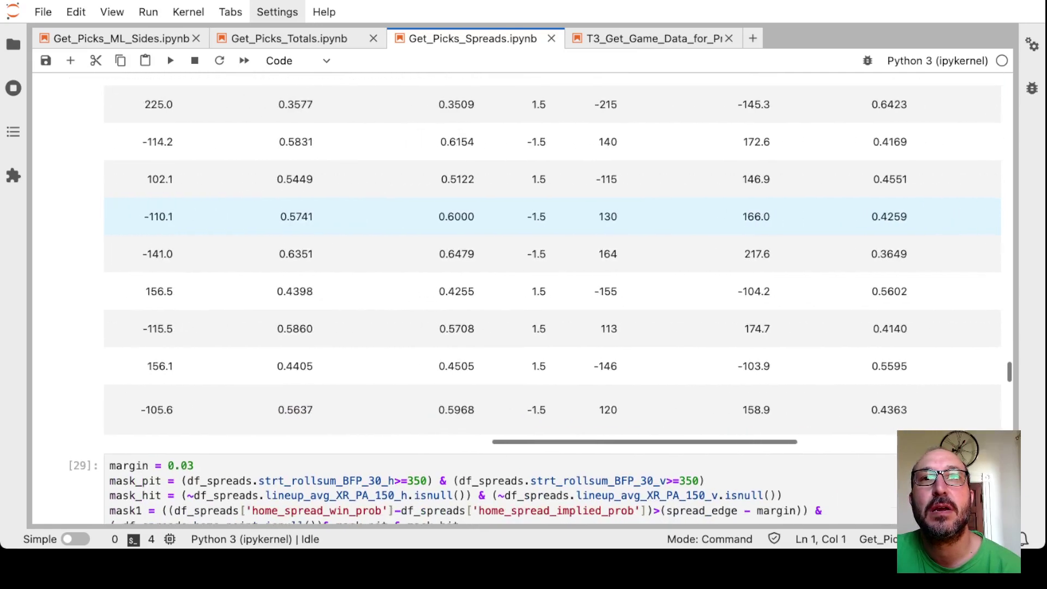
{"action": "scroll", "coordinate": [552, 235], "scroll_direction": "up", "scroll_amount": 5}
Check the notebook's filtered spread picks and compare the Cardinals at Phillies line with the sportsbook spreads on WagerTalk.
{"action": "scroll", "coordinate": [552, 295], "scroll_direction": "down", "scroll_amount": 10}
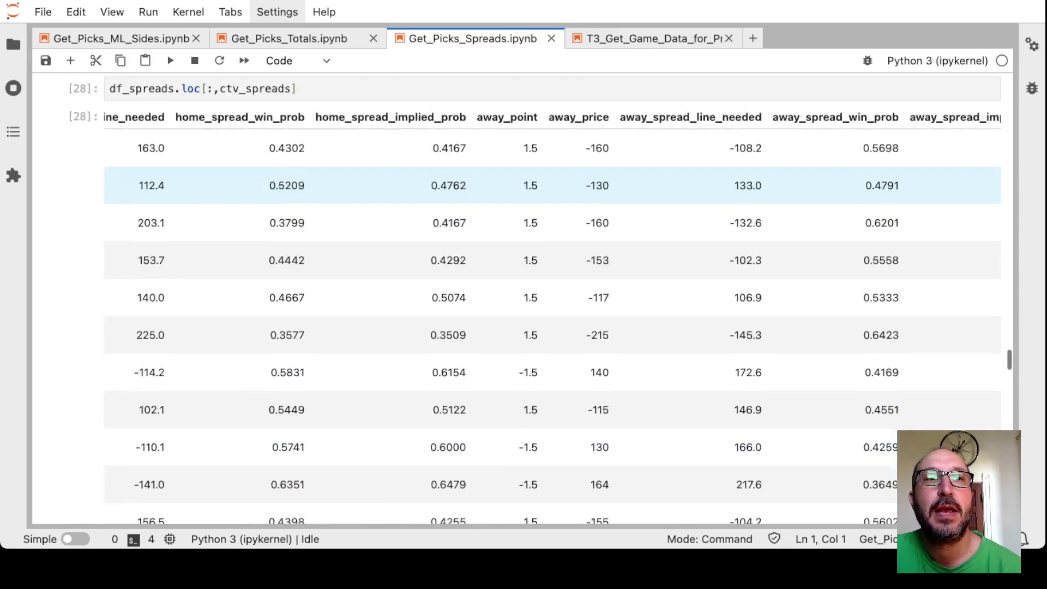
{"action": "scroll", "coordinate": [551, 295], "scroll_direction": "down", "scroll_amount": 3}
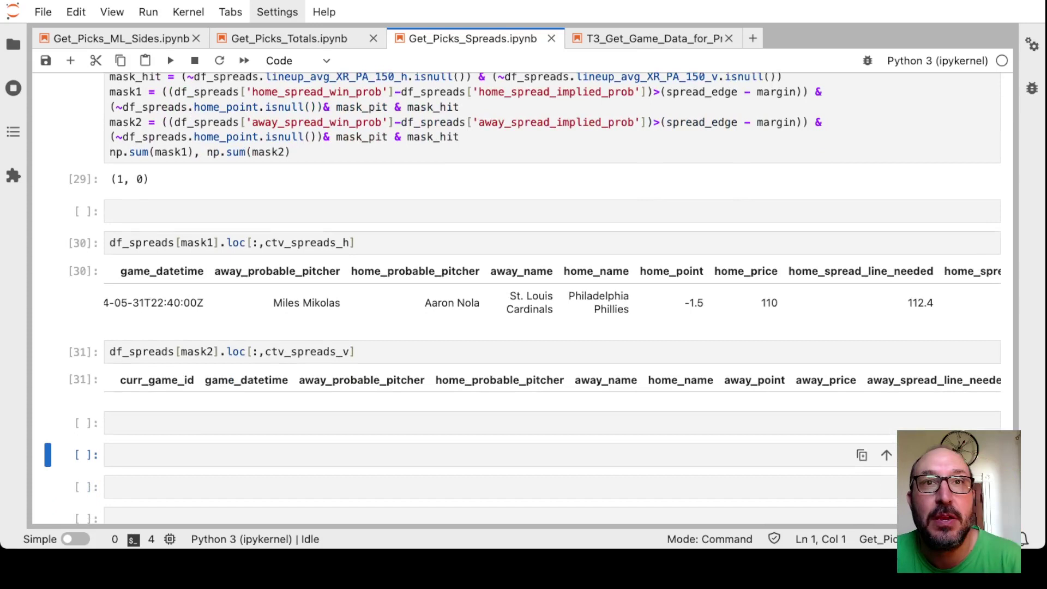
{"action": "scroll", "coordinate": [523, 302], "scroll_direction": "down", "scroll_amount": 1}
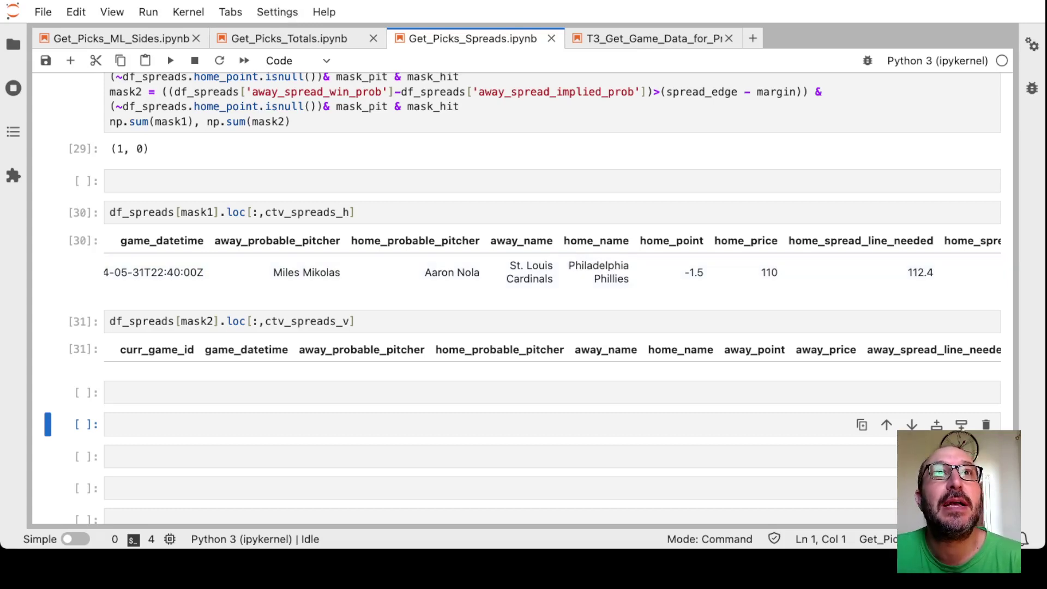
{"action": "key", "text": "super+Tab"}
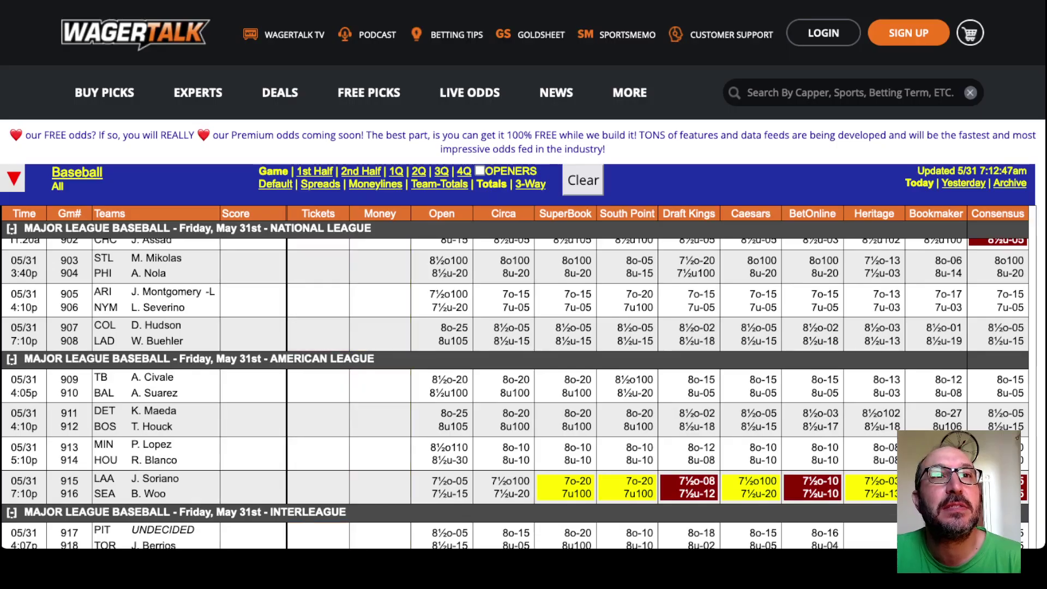
{"action": "left_click", "coordinate": [320, 184]}
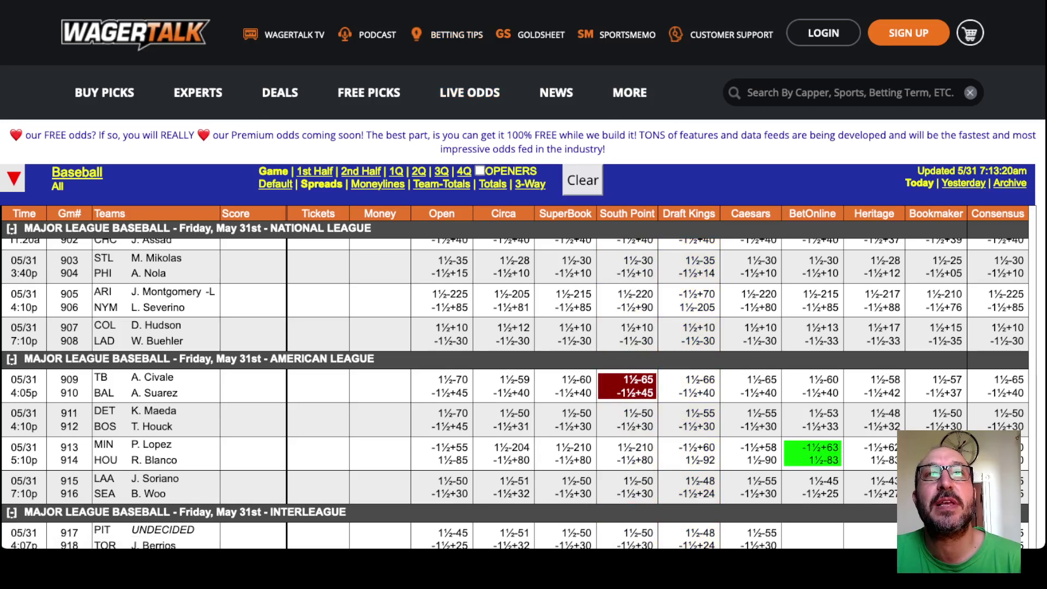
Switch to the MLB_Bets_Extra spreadsheet, record Phillies, -1.5 and +114 in cells E27 to G27, and return to the spreads notebook.
{"action": "key", "text": "ctrl+Tab"}
{"action": "left_click", "coordinate": [351, 425]}
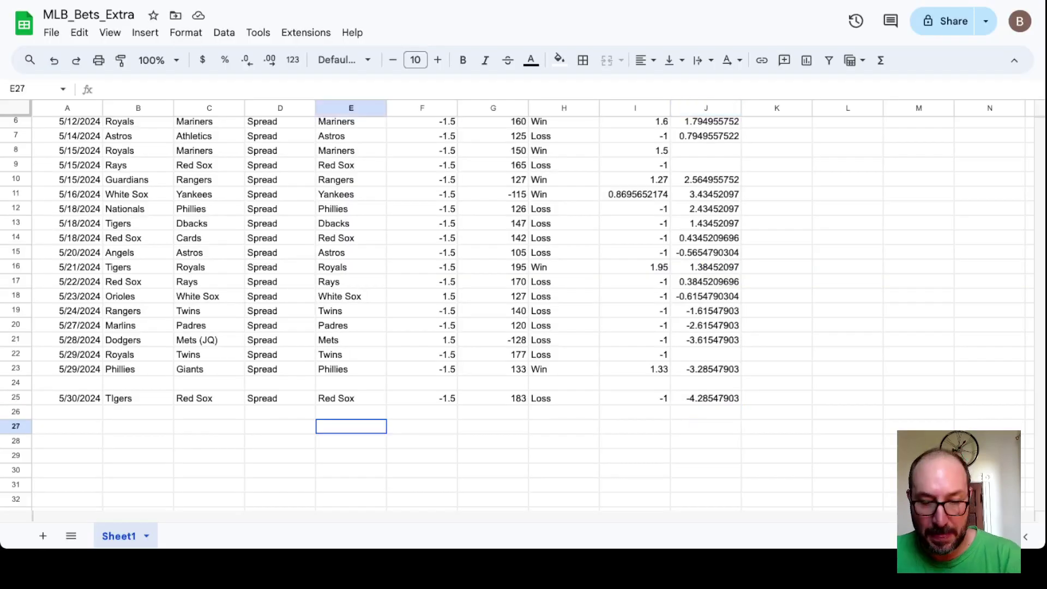
{"action": "type", "text": "Phillies"}
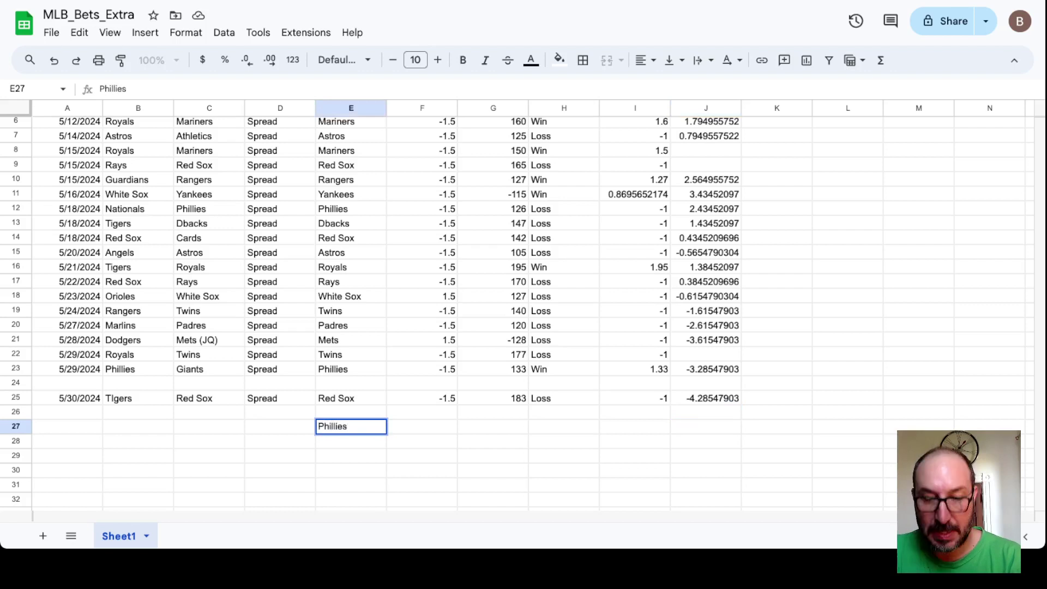
{"action": "key", "text": "Tab"}
{"action": "type", "text": "-1.4"}
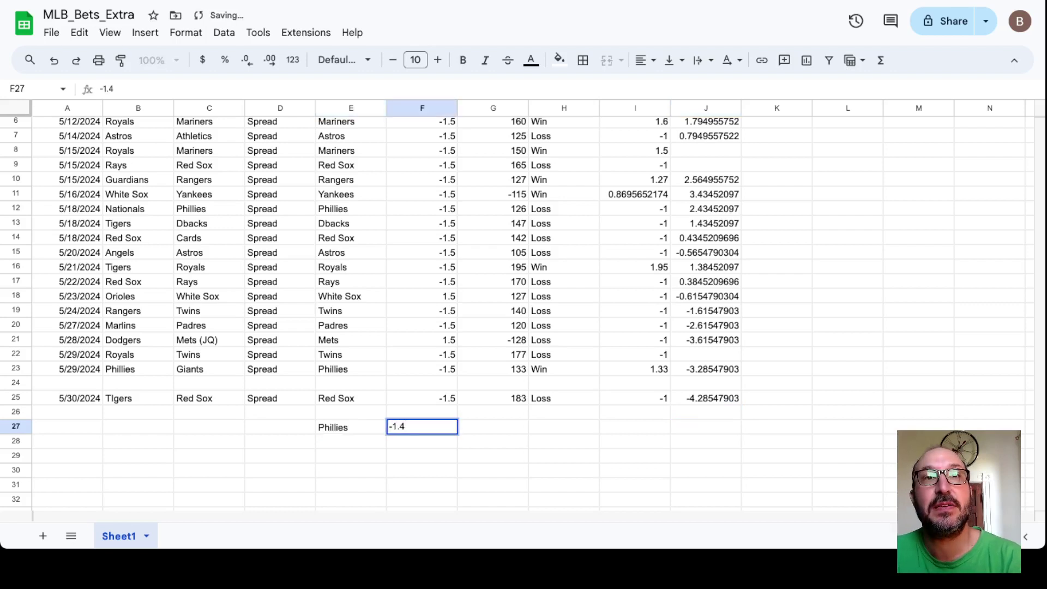
{"action": "key", "text": "BackSpace"}
{"action": "type", "text": "5"}
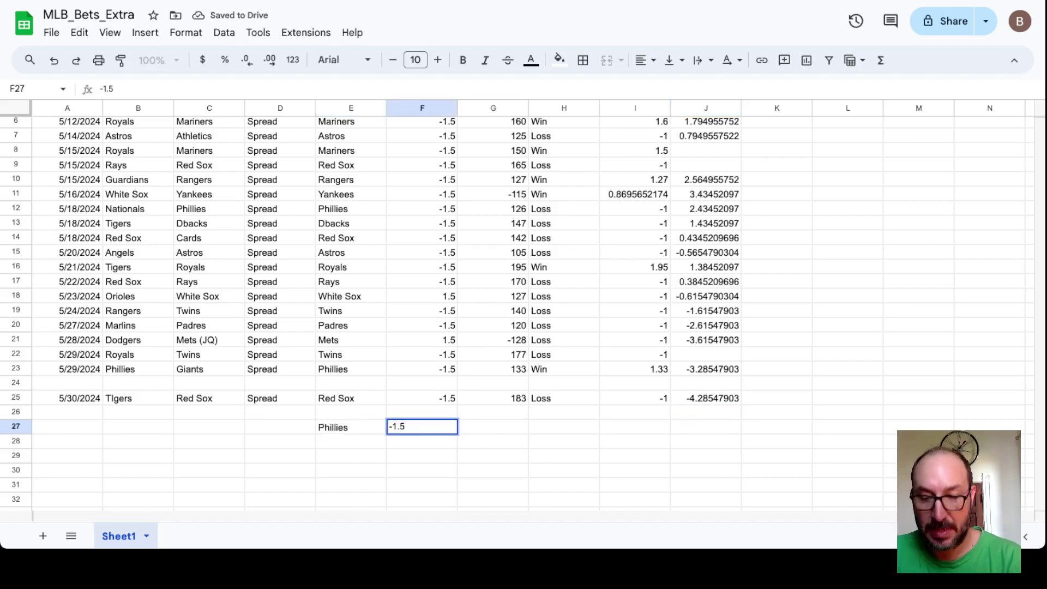
{"action": "key", "text": "Tab"}
{"action": "type", "text": "+114"}
{"action": "key", "text": "Return"}
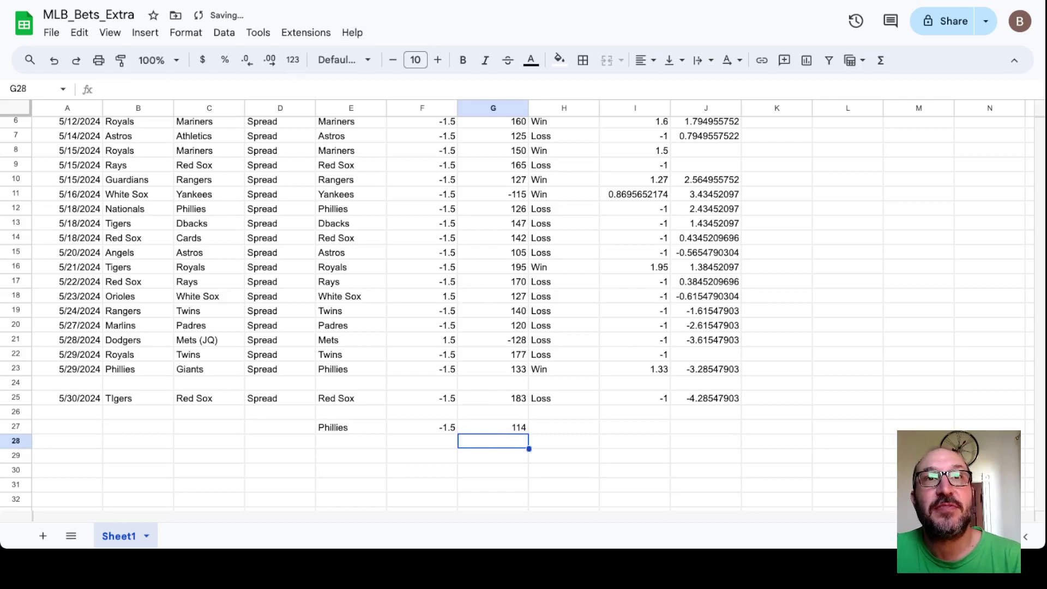
{"action": "key", "text": "ctrl+Tab"}
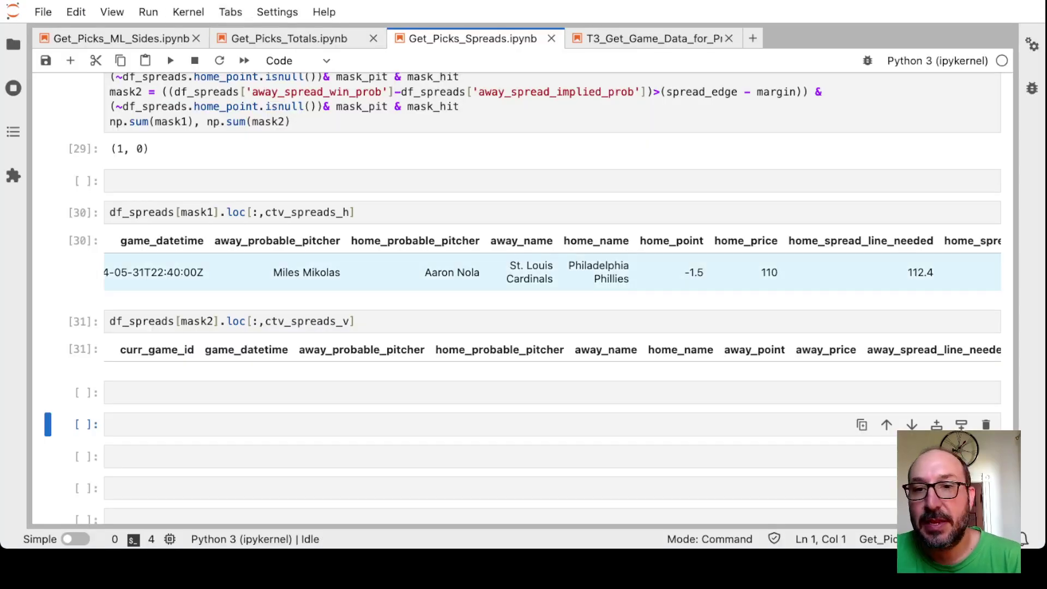